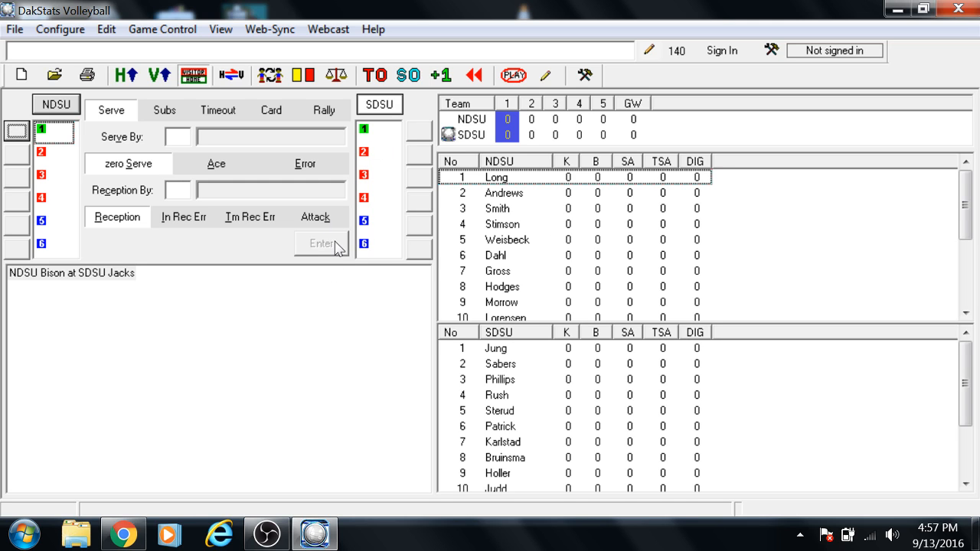
# Step: Enter SDSU's starting lineup as substitutions, placing players 1 through 6 in rotation positions 1 through 6
pyautogui.click(165, 113)
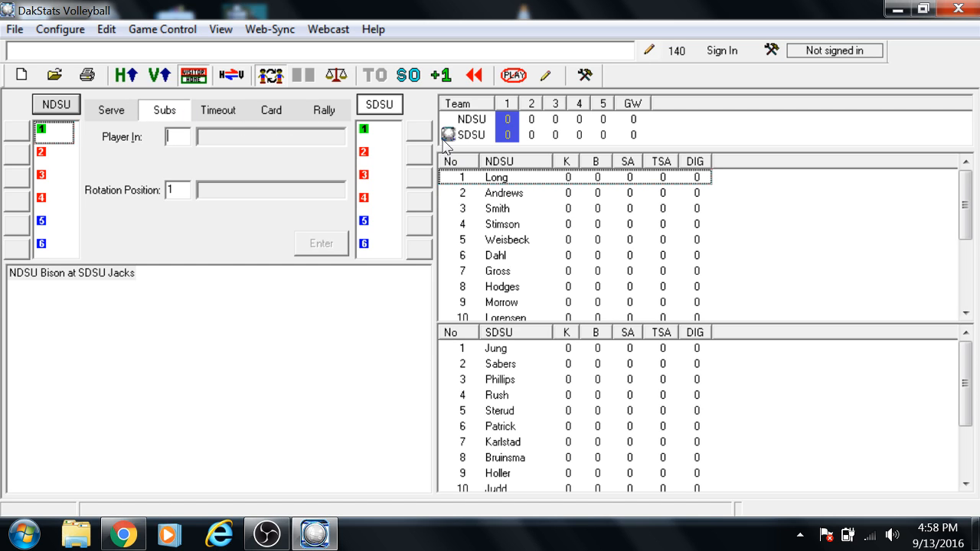
pyautogui.write('1')
pyautogui.press('Return')
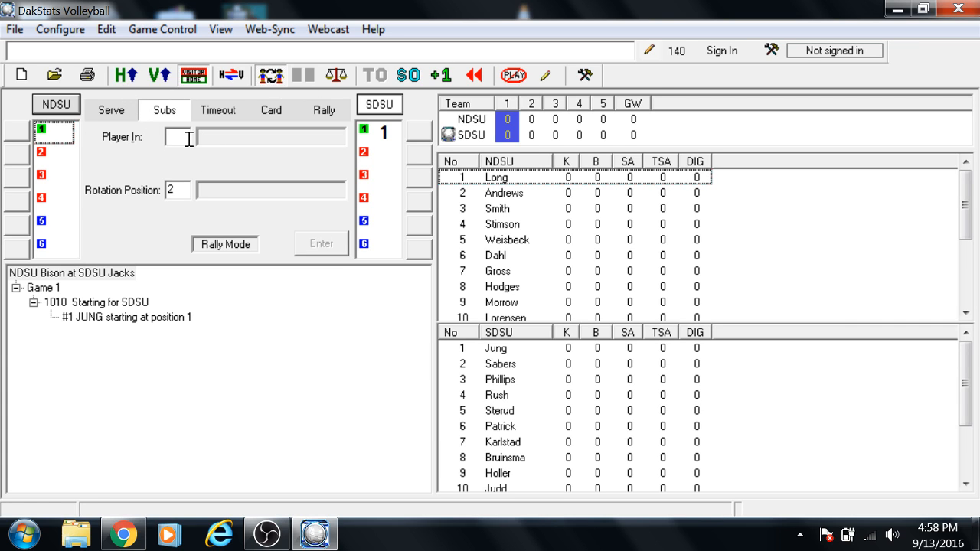
pyautogui.write('2')
pyautogui.click(320, 243)
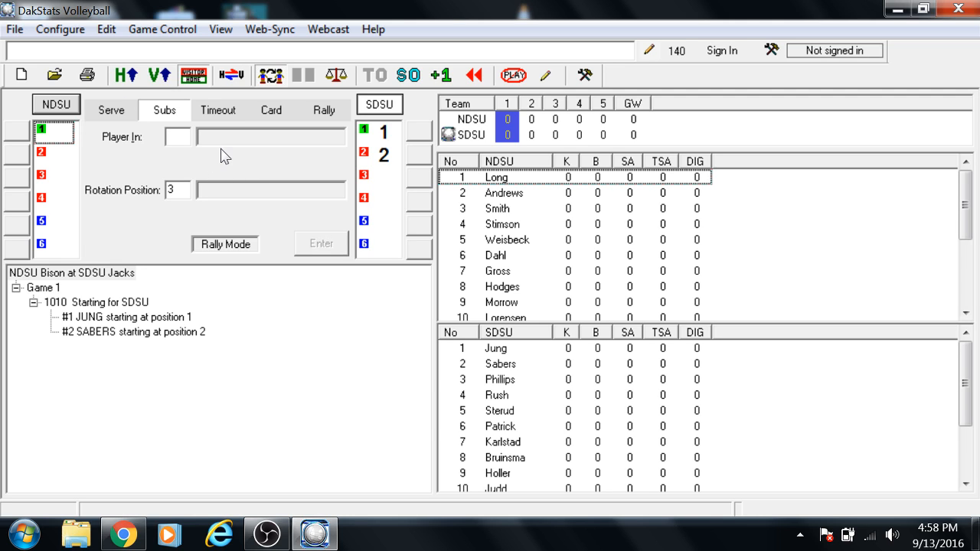
pyautogui.write('3')
pyautogui.press('Return')
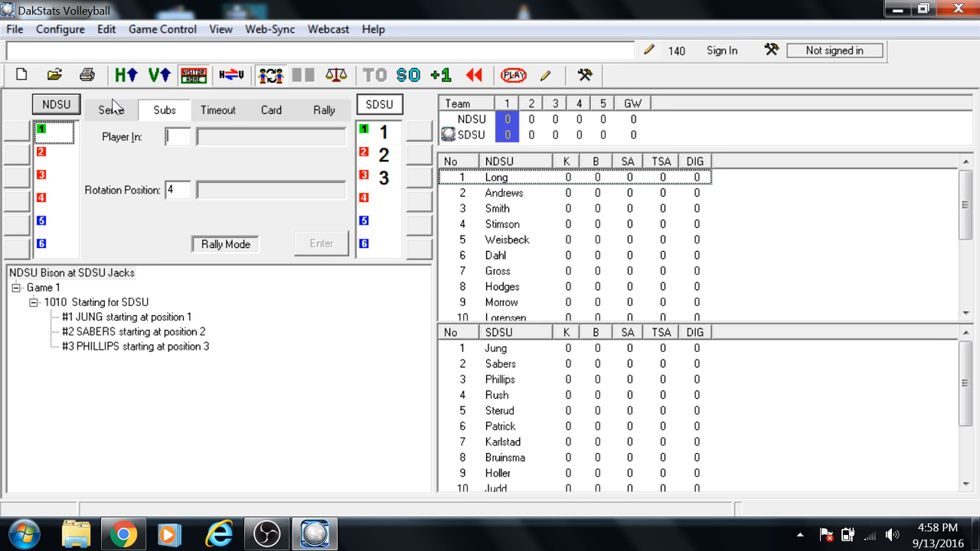
pyautogui.write('4')
pyautogui.press('Return')
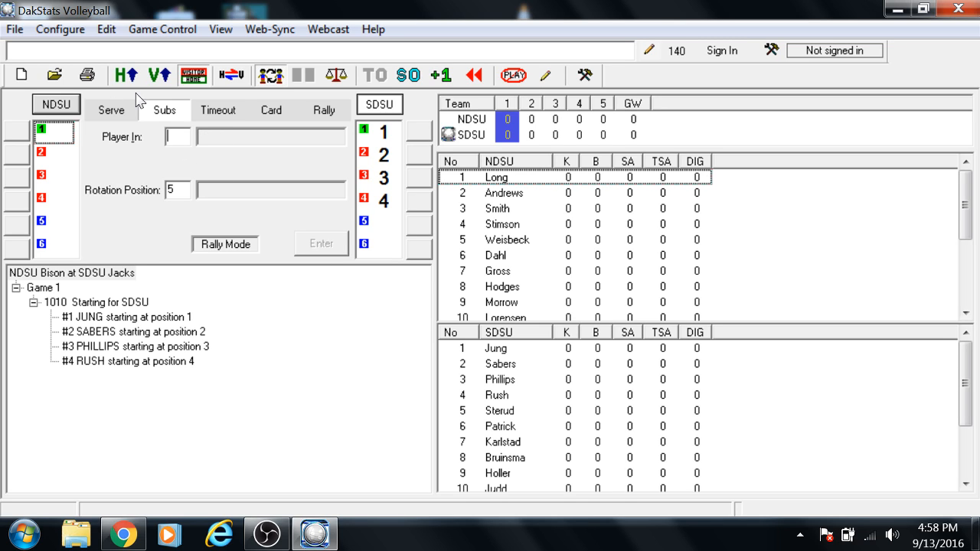
pyautogui.write('5')
pyautogui.press('Return')
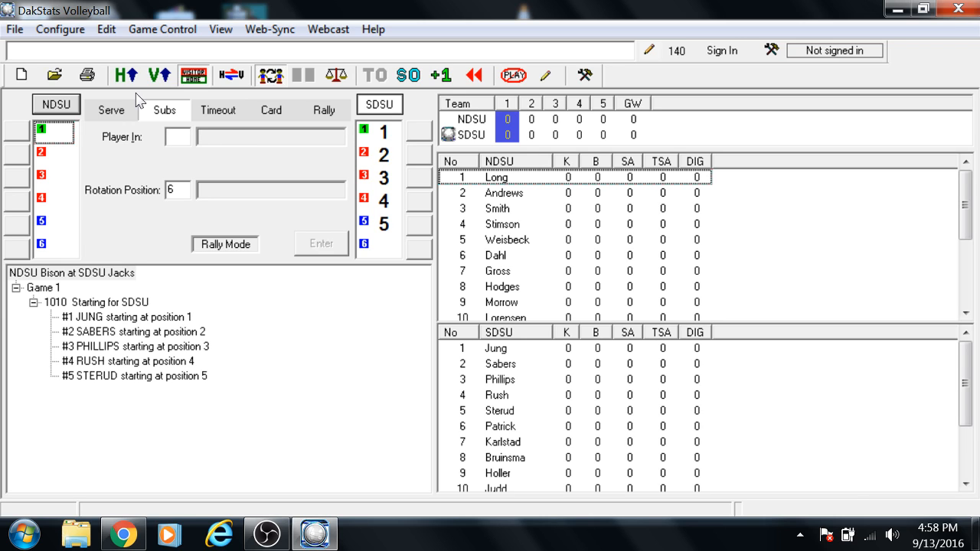
pyautogui.write('6')
pyautogui.press('Return')
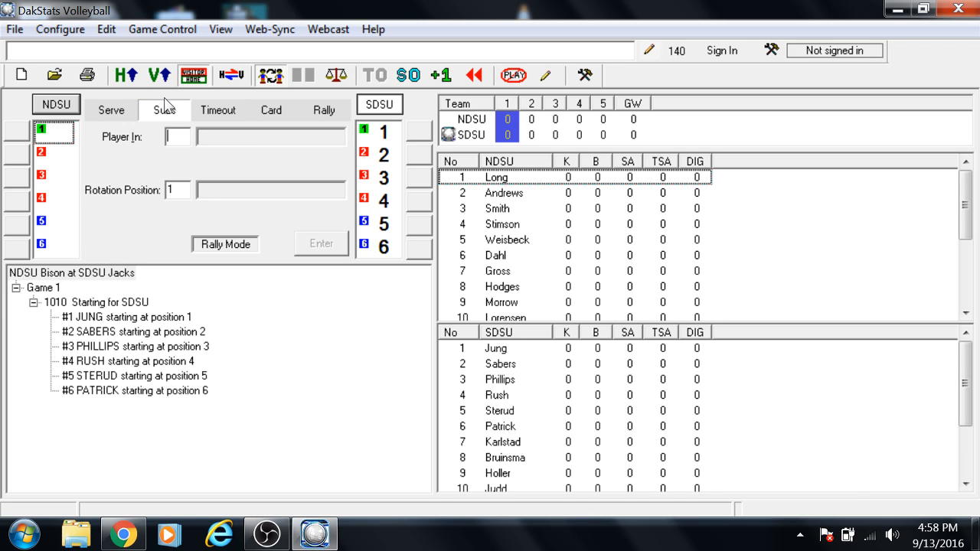
# Step: Switch to NDSU and enter its starting players 1, 2 and 3 in rotation positions 1, 2 and 3
pyautogui.click(57, 105)
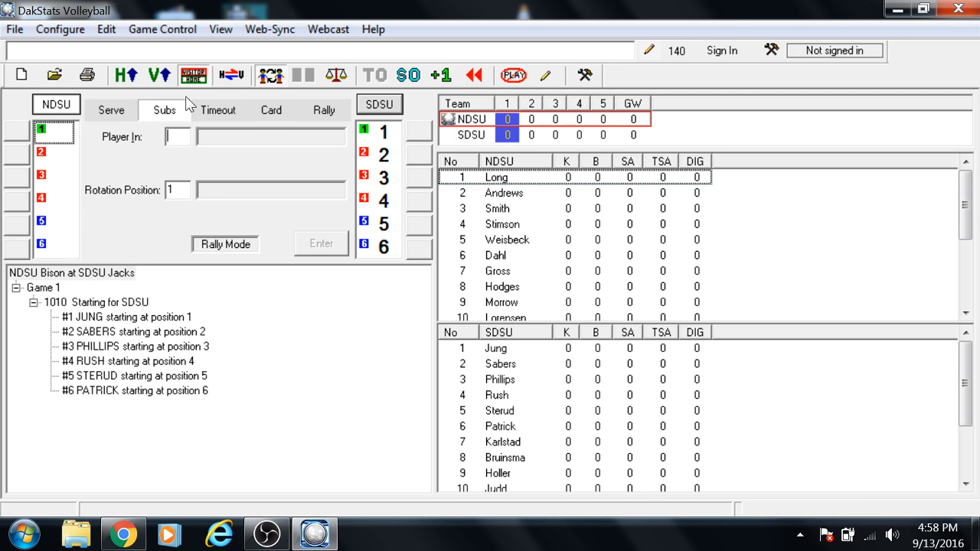
pyautogui.write('1')
pyautogui.press('Return')
pyautogui.write('2')
pyautogui.press('Return')
pyautogui.write('3')
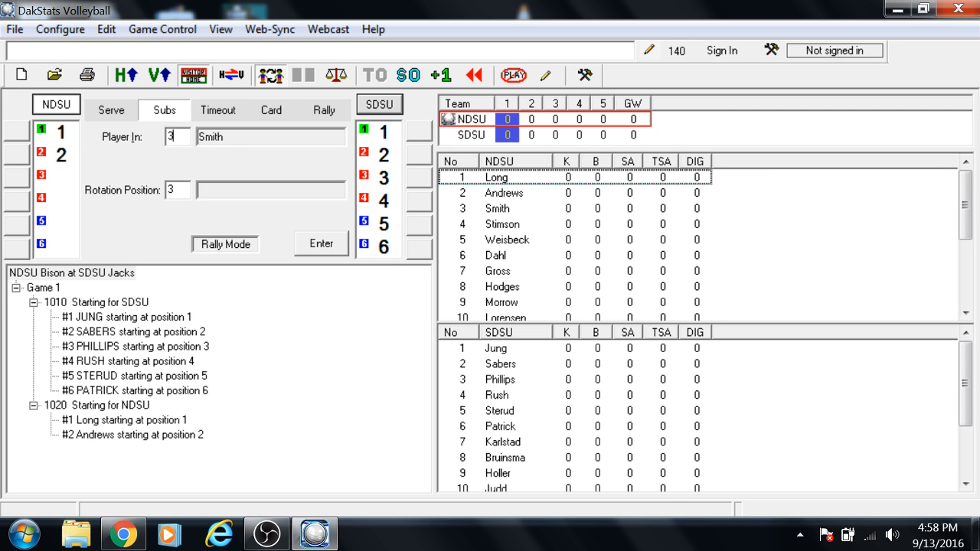
pyautogui.press('Return')
pyautogui.write('4')
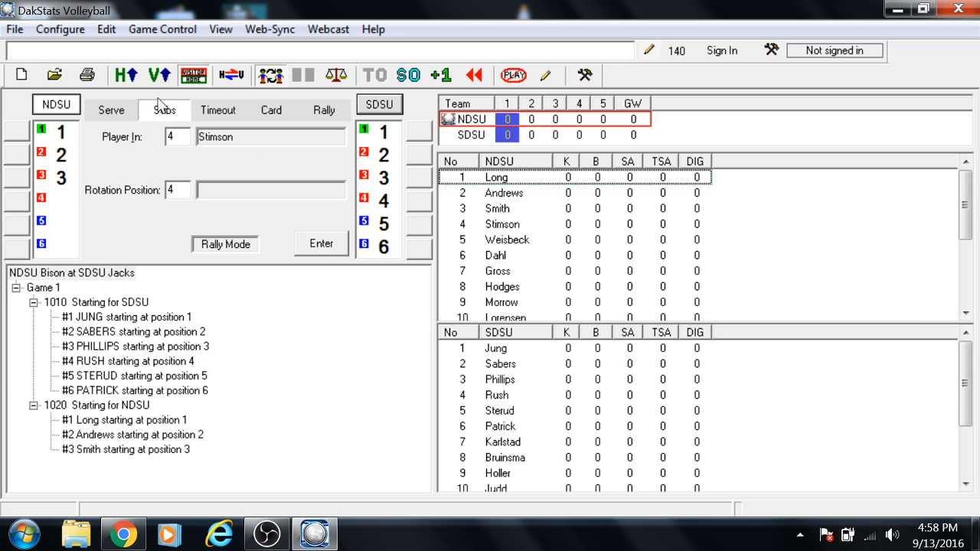
# Step: View the North Delaware State University roster for Demo99Season in the roster configuration
pyautogui.click(60, 29)
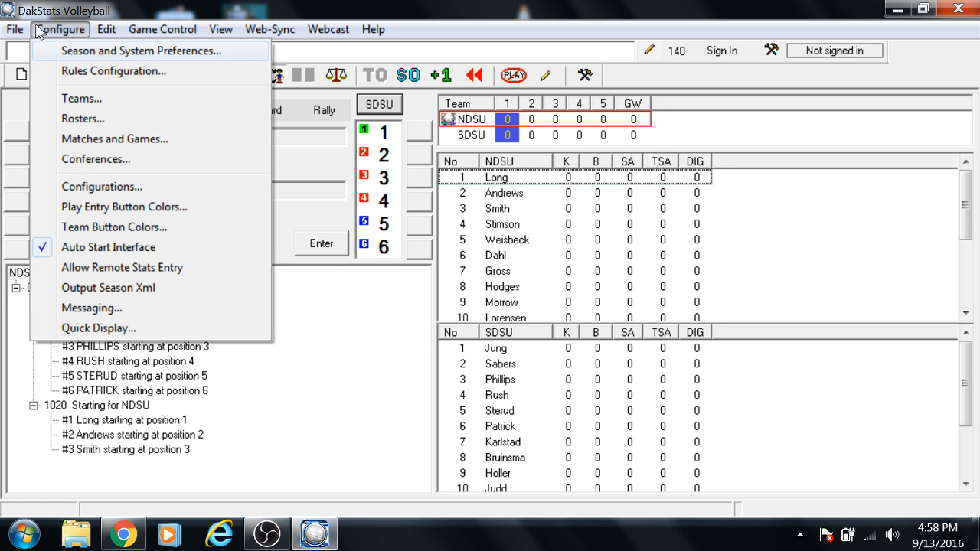
pyautogui.press('Return')
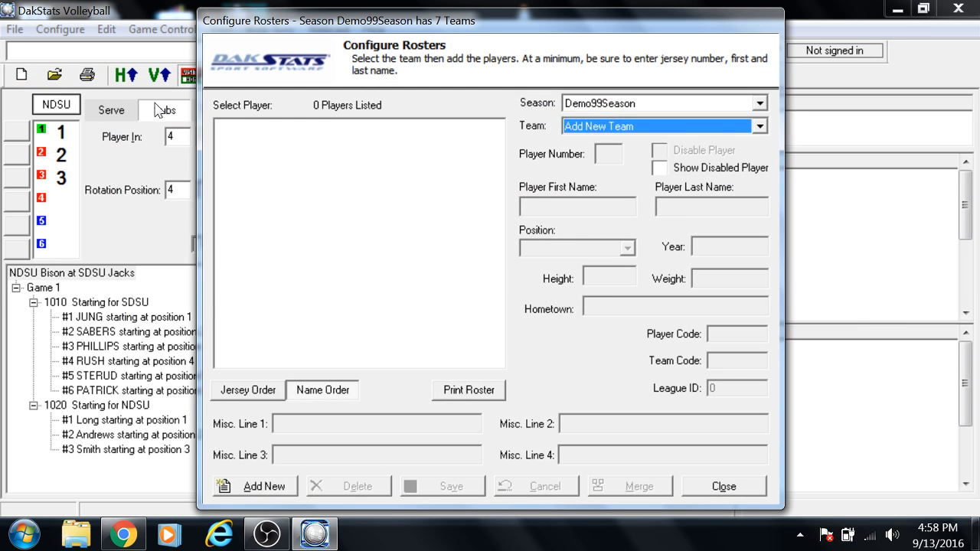
pyautogui.hotkey('alt', 'Down')
pyautogui.press('Down')
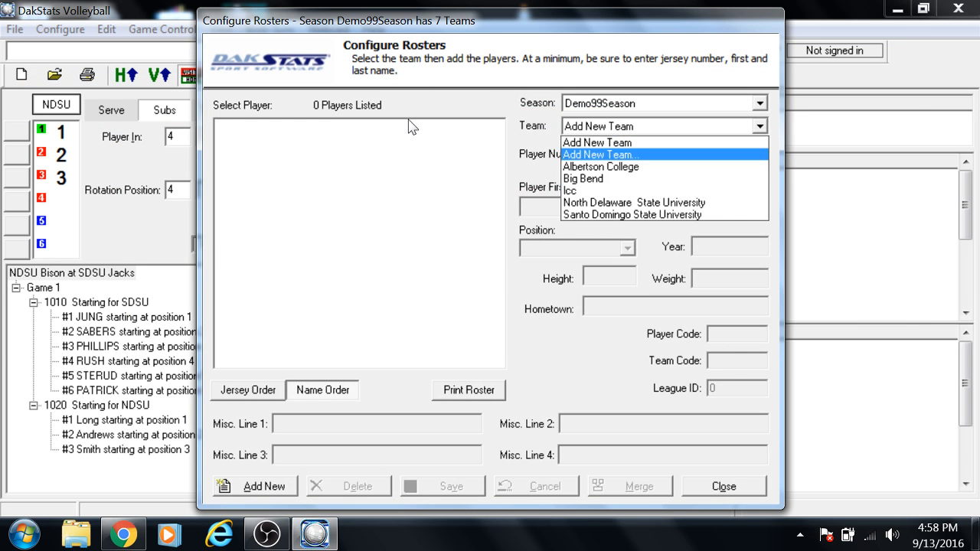
pyautogui.press('Down')
pyautogui.press('Down')
pyautogui.press('Down')
pyautogui.press('Down')
pyautogui.press('Down')
pyautogui.press('Up')
pyautogui.press('Return')
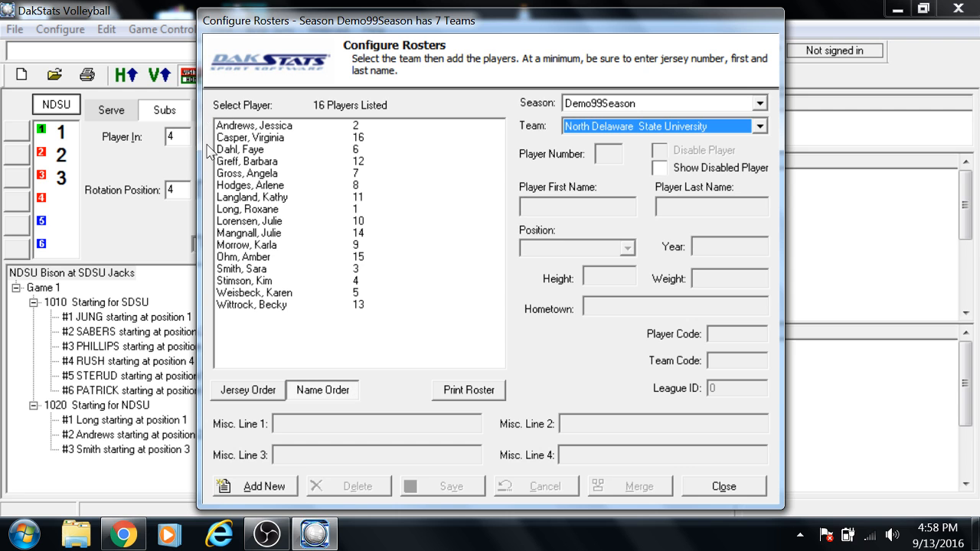
pyautogui.press('Escape')
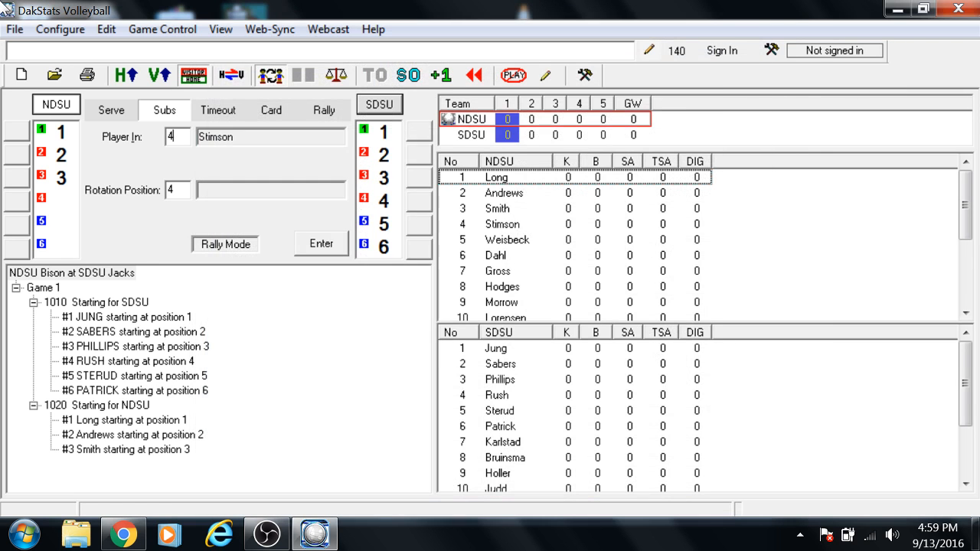
# Step: View the Big Bend team's details in the team configuration
pyautogui.click(40, 29)
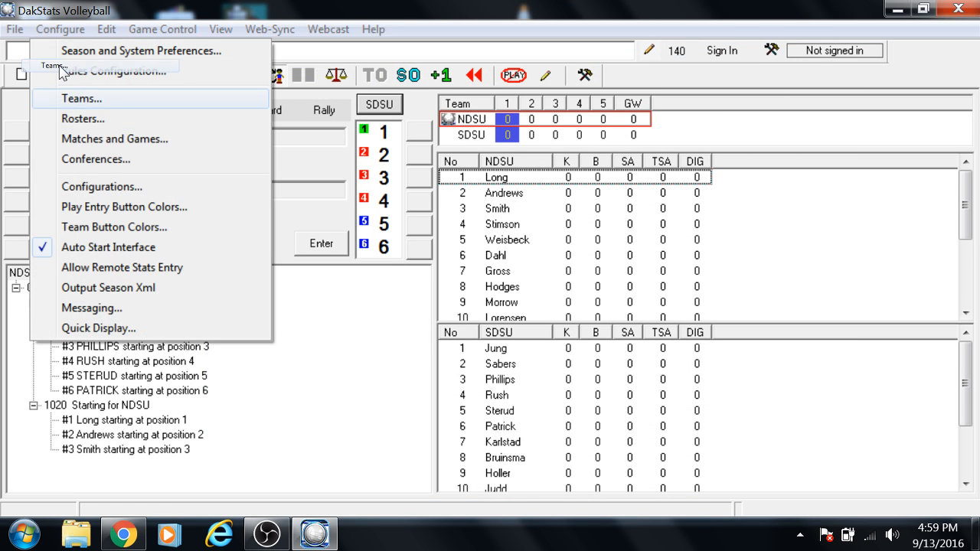
pyautogui.click(67, 98)
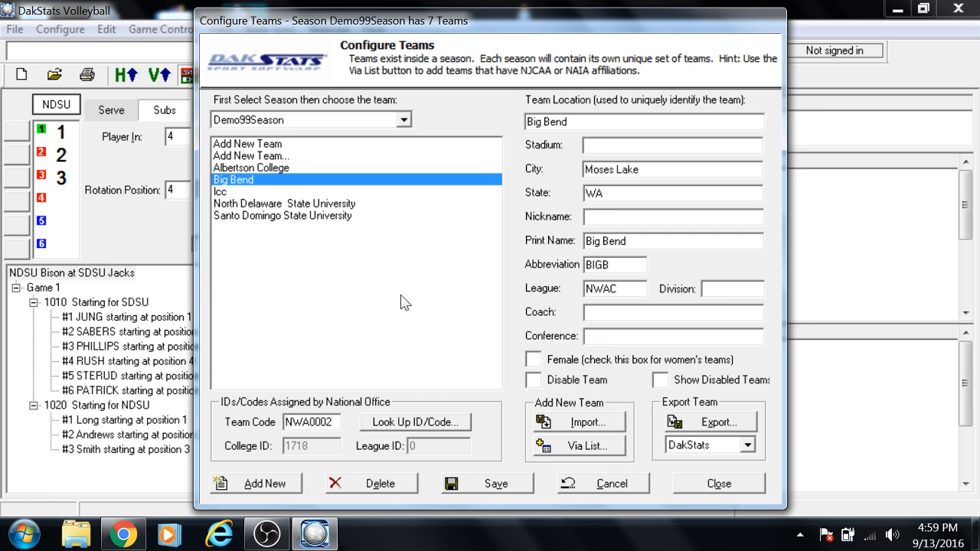
pyautogui.click(719, 483)
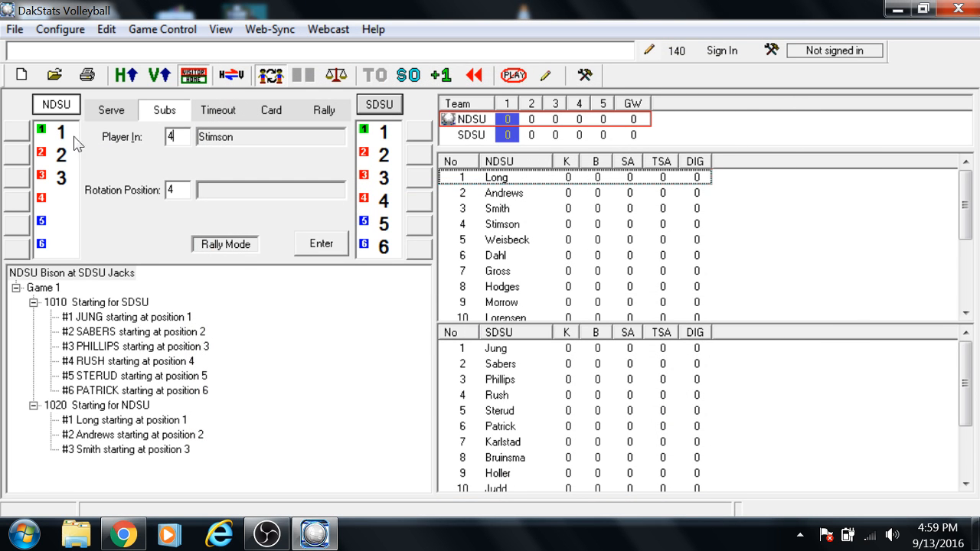
# Step: Review the NDSU starting entries for positions 1 and 3 from the play log
pyautogui.click(69, 272)
pyautogui.click(96, 405)
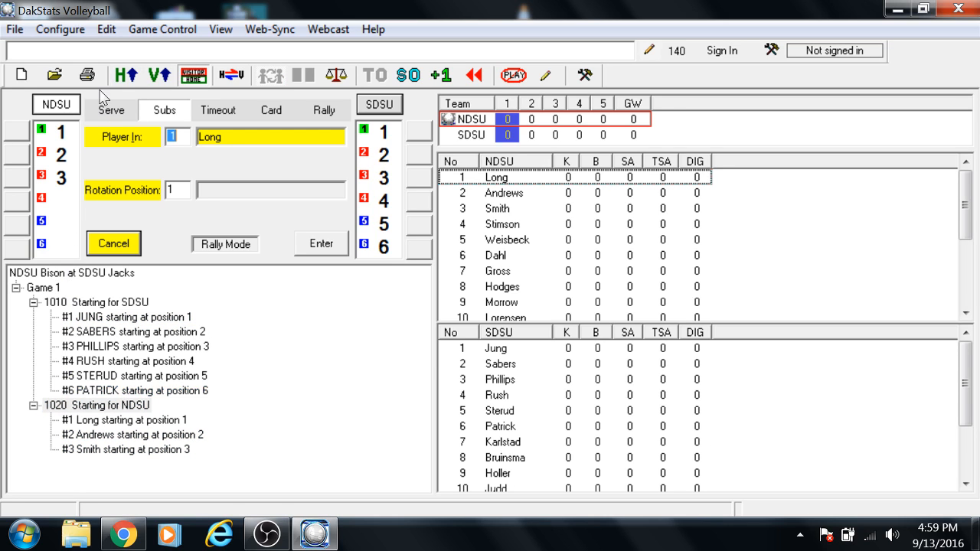
pyautogui.click(107, 29)
pyautogui.click(106, 29)
pyautogui.click(126, 449)
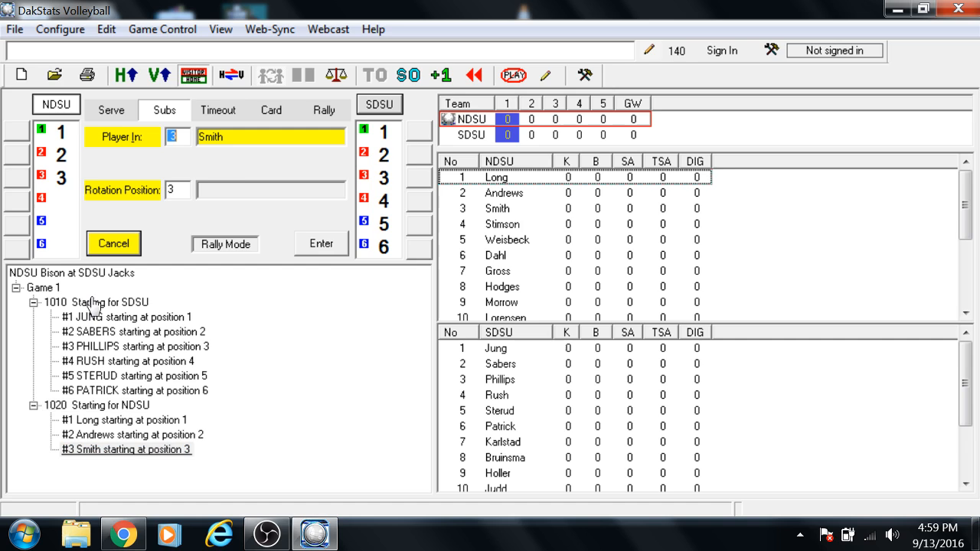
pyautogui.press('Return')
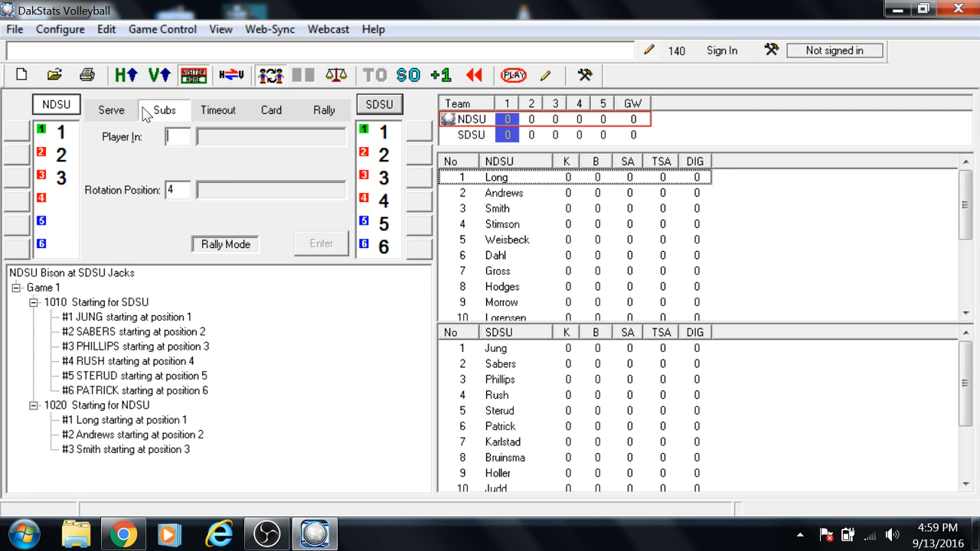
# Step: Complete NDSU's starting lineup with players 4, 5 and 6 in rotation positions 4, 5 and 6
pyautogui.write('4')
pyautogui.press('Return')
pyautogui.write('5')
pyautogui.press('Return')
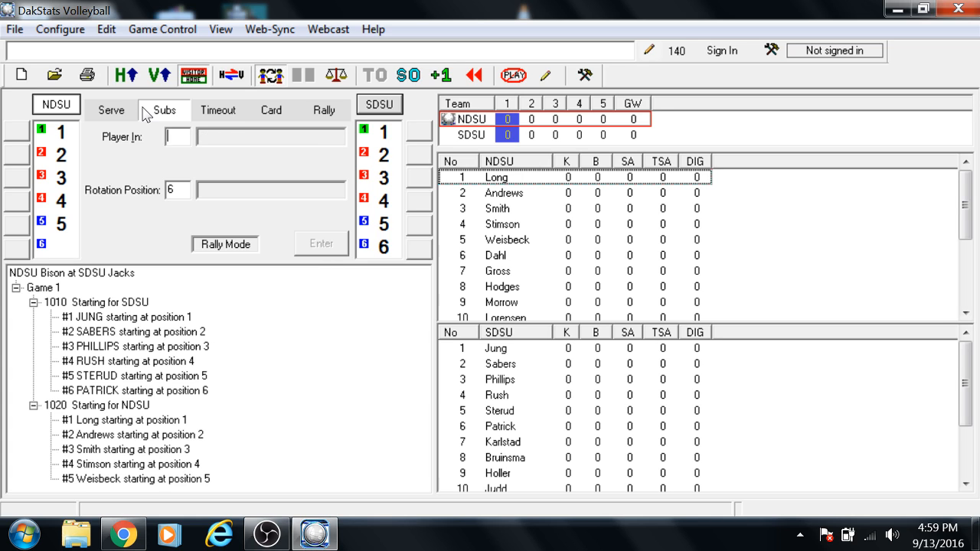
pyautogui.write('6')
pyautogui.press('Return')
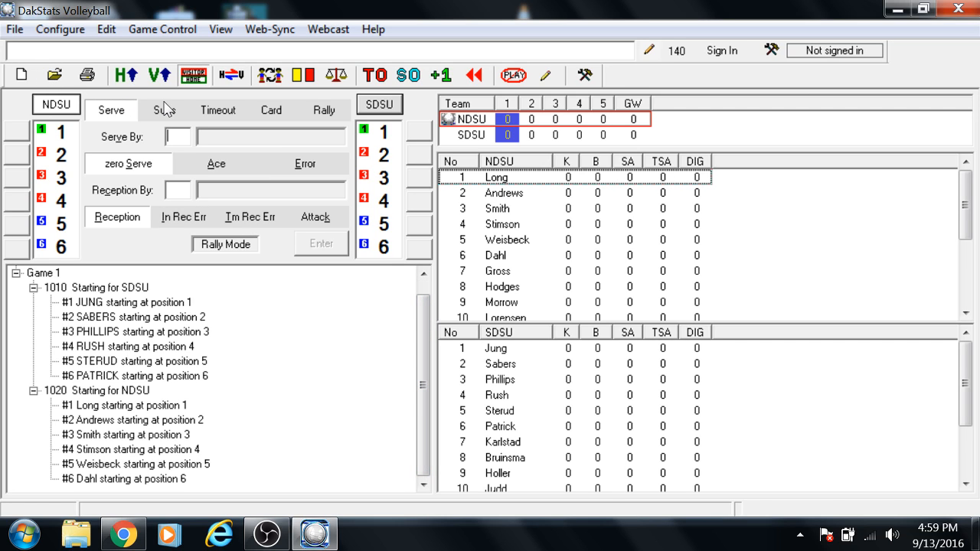
# Step: Record a zero serve by NDSU player 1 with a reception by SDSU player 4
pyautogui.write('1')
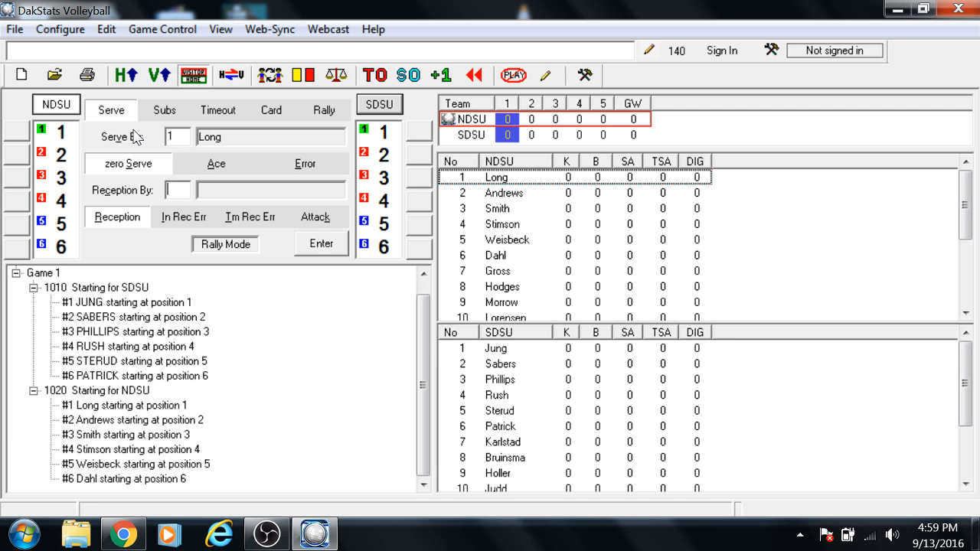
pyautogui.write('4')
pyautogui.press('Return')
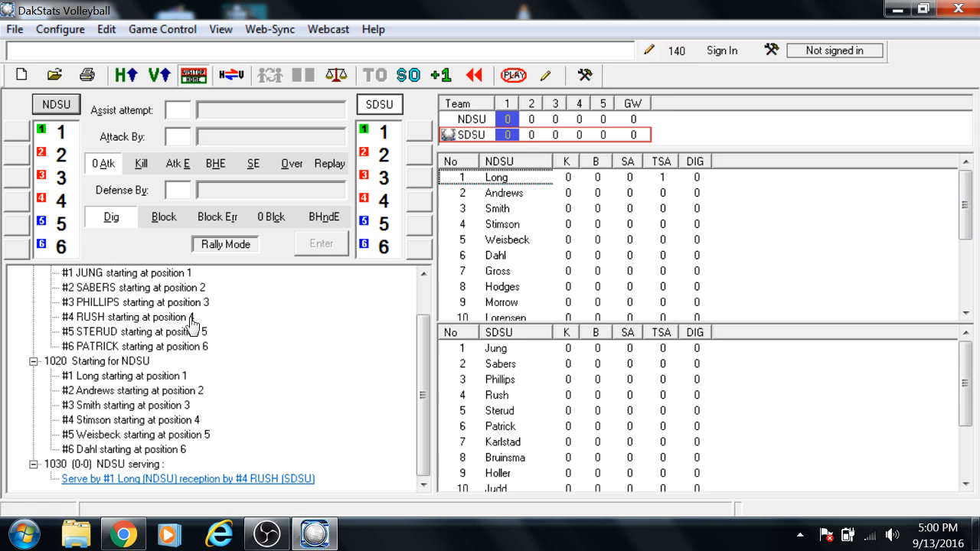
# Step: Delete the recorded serve by NDSU player 1 from the play log, including its entire event
pyautogui.click(130, 320)
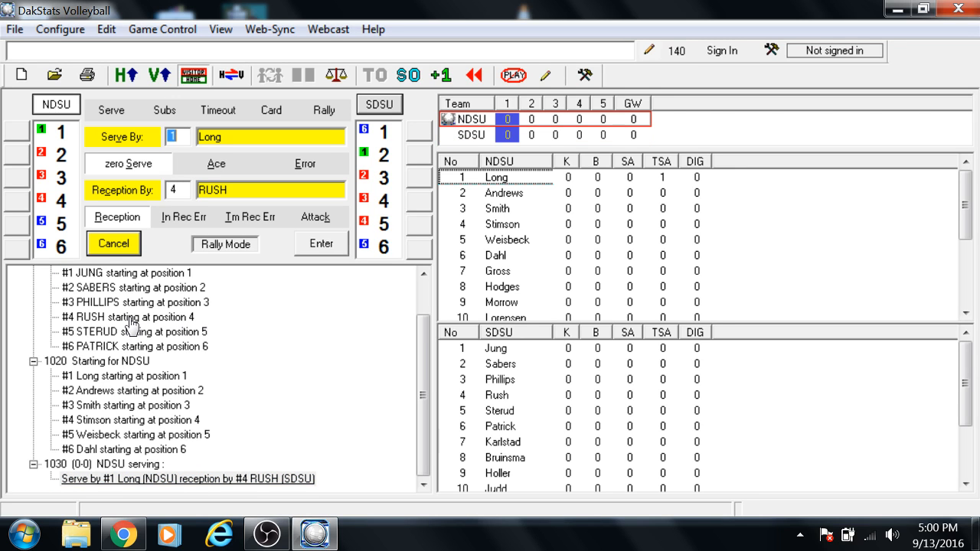
pyautogui.click(106, 30)
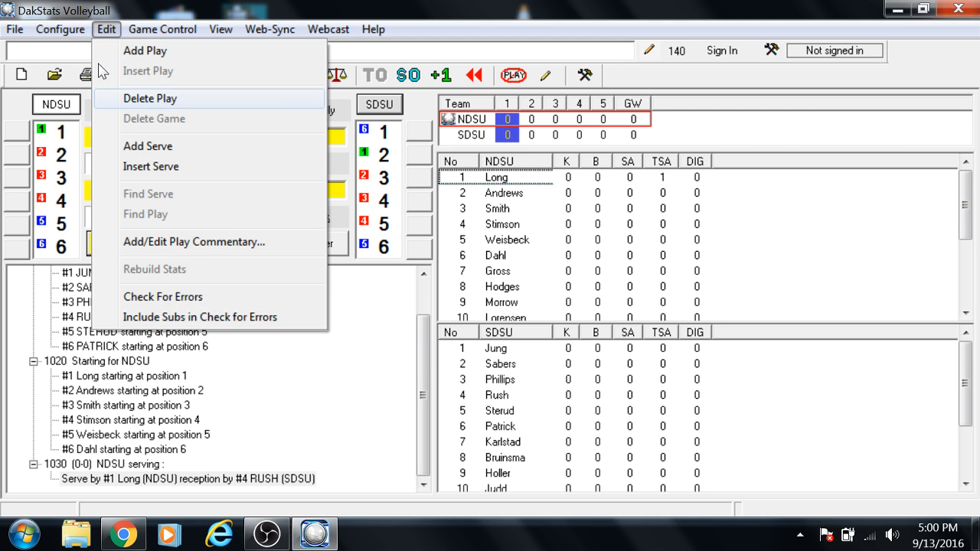
pyautogui.click(102, 95)
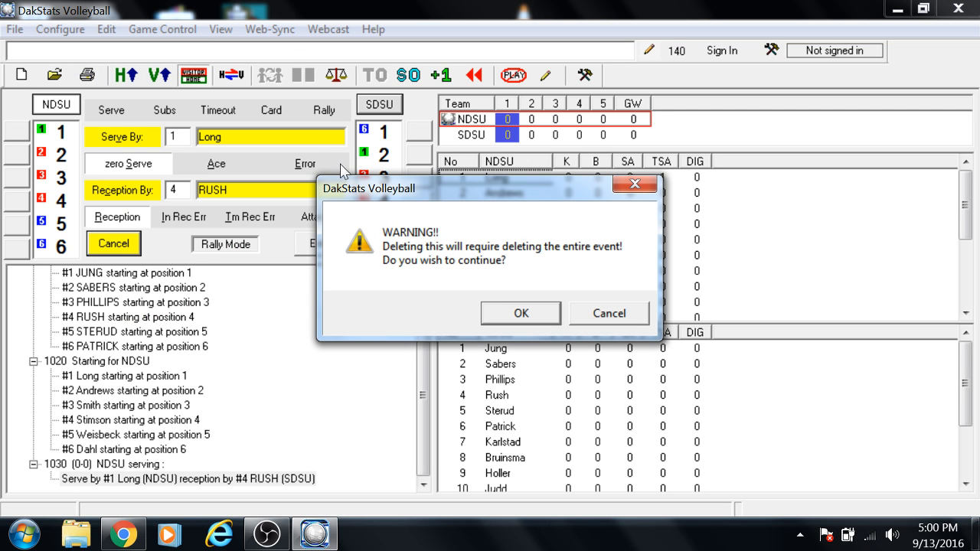
pyautogui.press('Return')
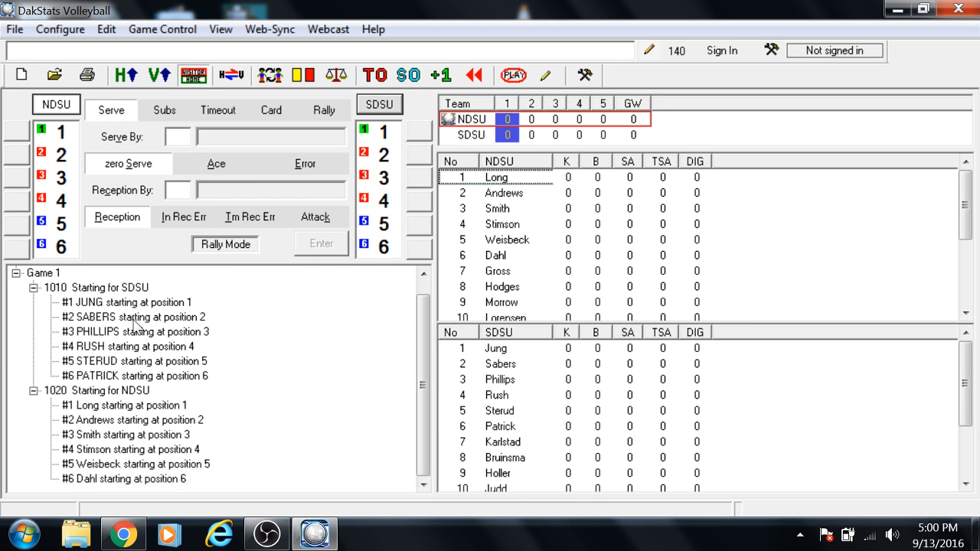
pyautogui.moveTo(424, 324)
pyautogui.mouseDown()
pyautogui.moveTo(421, 312)
pyautogui.moveTo(421, 324)
pyautogui.mouseUp()
pyautogui.hotkey('alt', 'e')
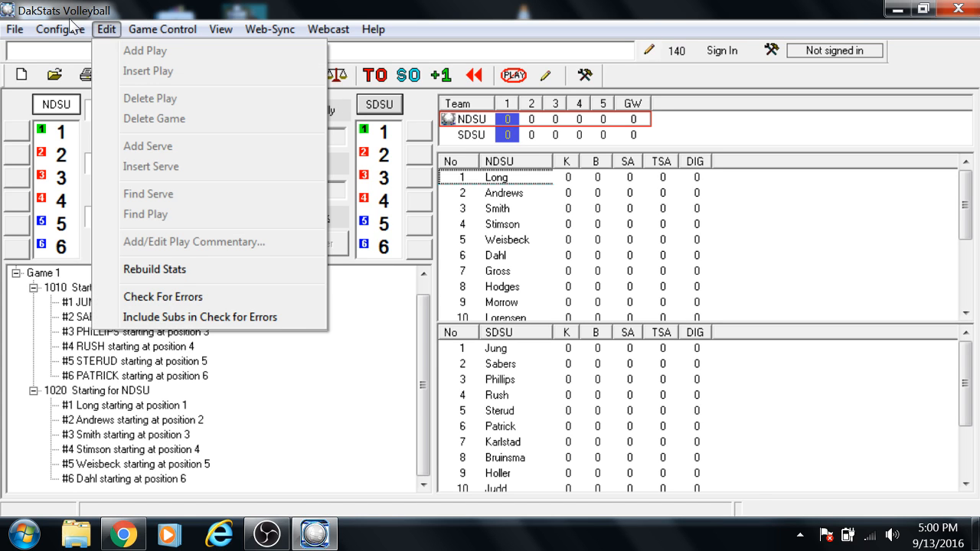
pyautogui.press('Escape')
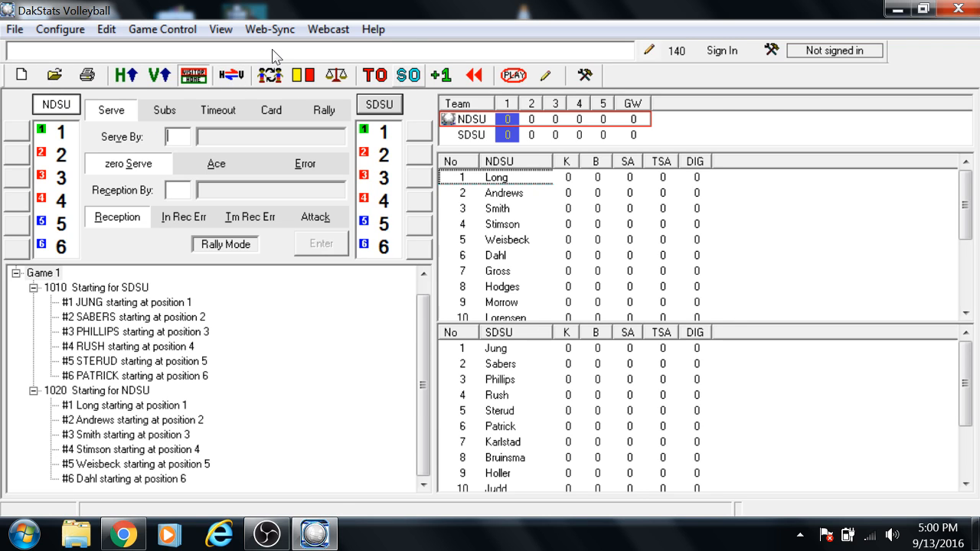
# Step: Side out to give SDSU the serve, and side out again to return it to NDSU
pyautogui.click(408, 75)
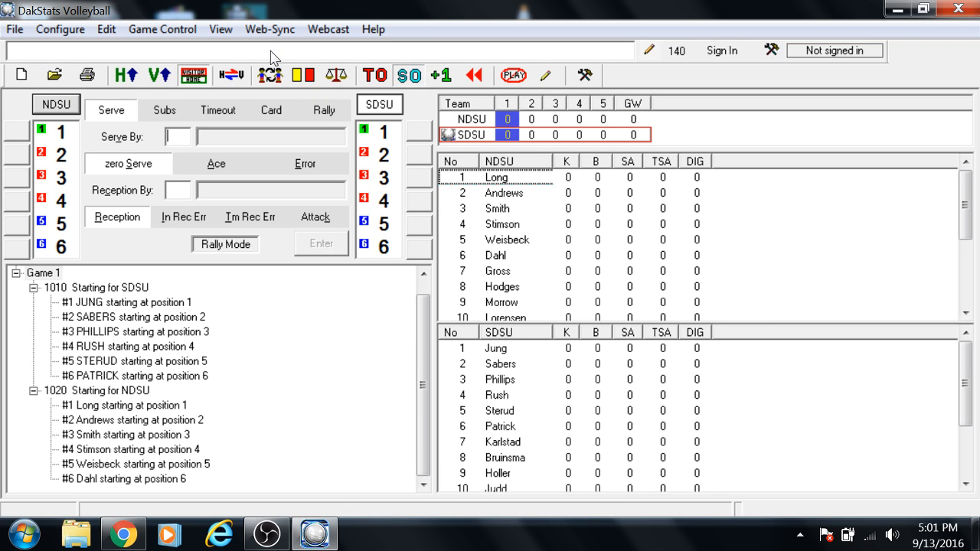
pyautogui.click(408, 74)
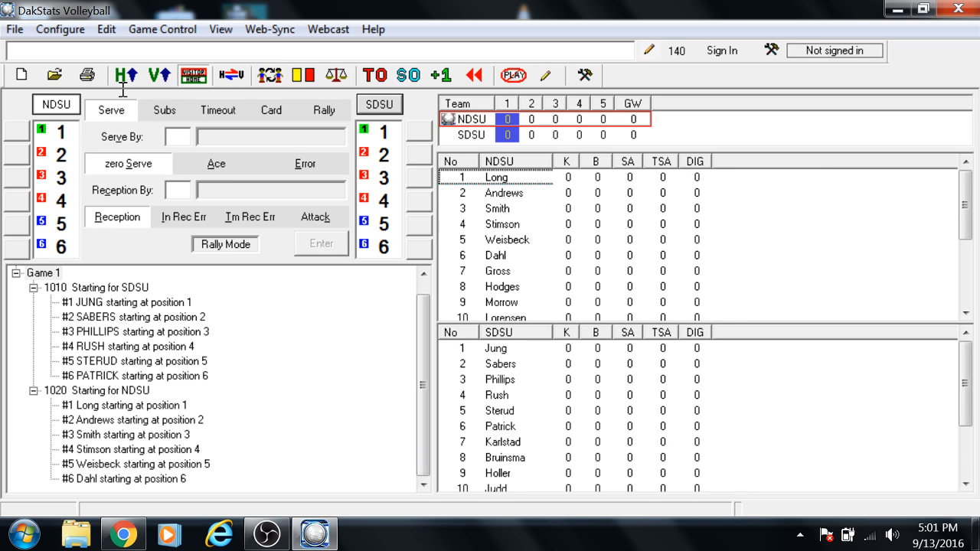
pyautogui.click(170, 140)
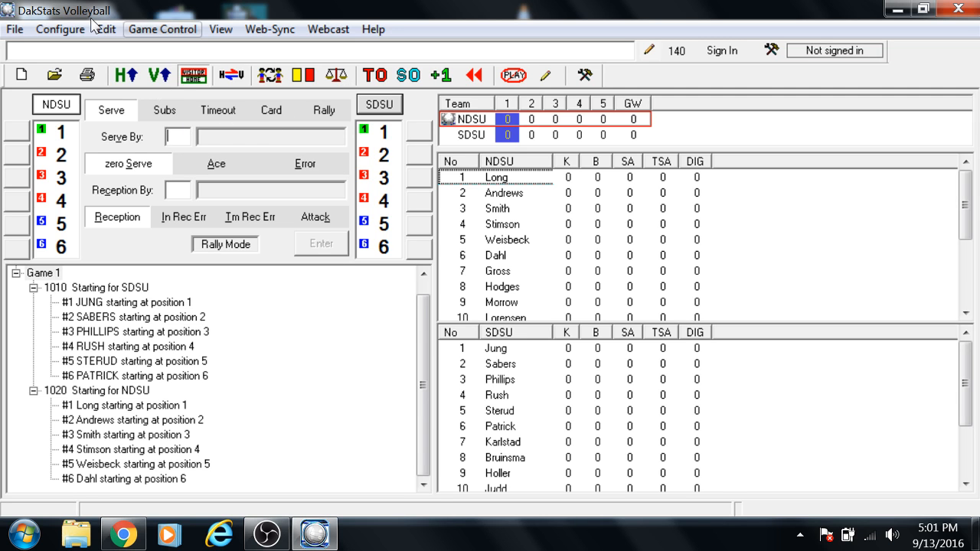
pyautogui.click(130, 29)
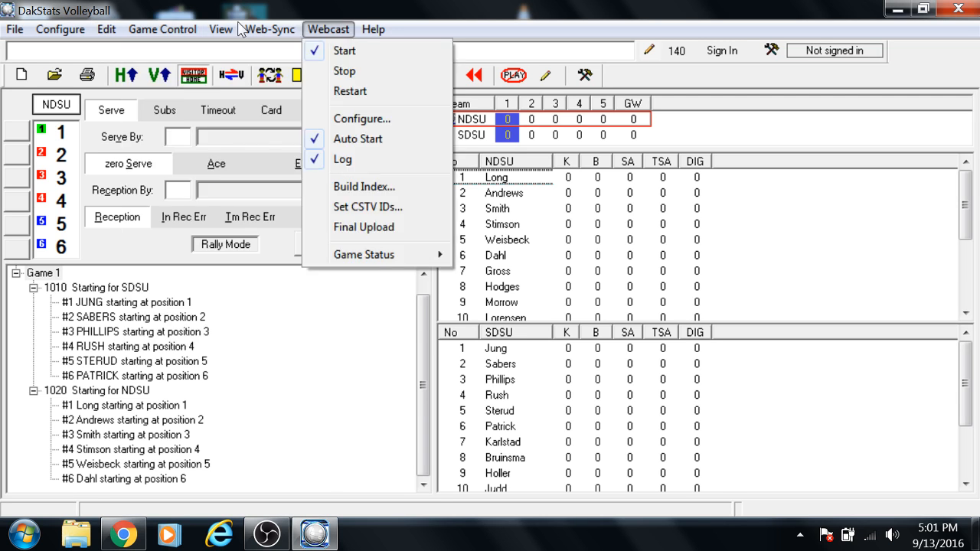
# Step: Start the next game of the NDSU at SDSU match
pyautogui.click(269, 261)
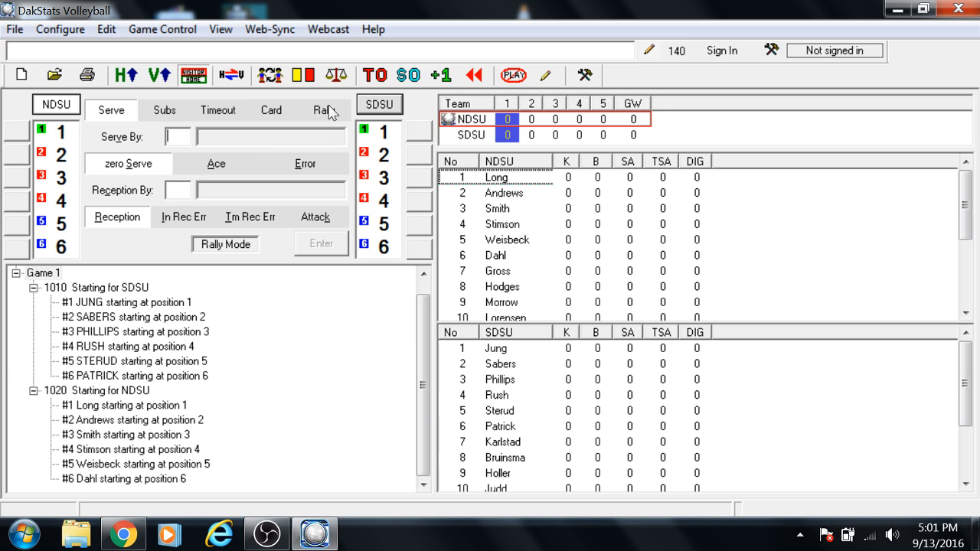
pyautogui.click(122, 29)
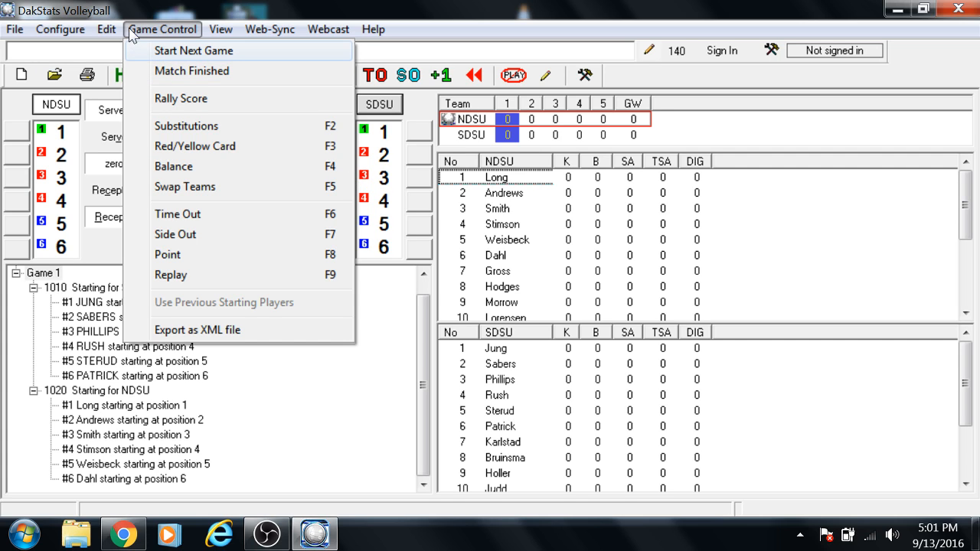
pyautogui.click(199, 52)
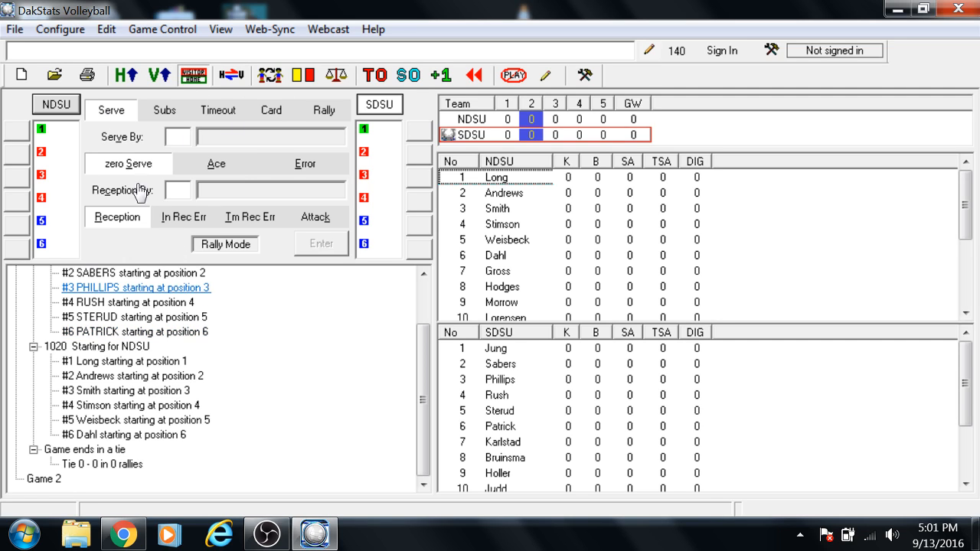
pyautogui.click(162, 29)
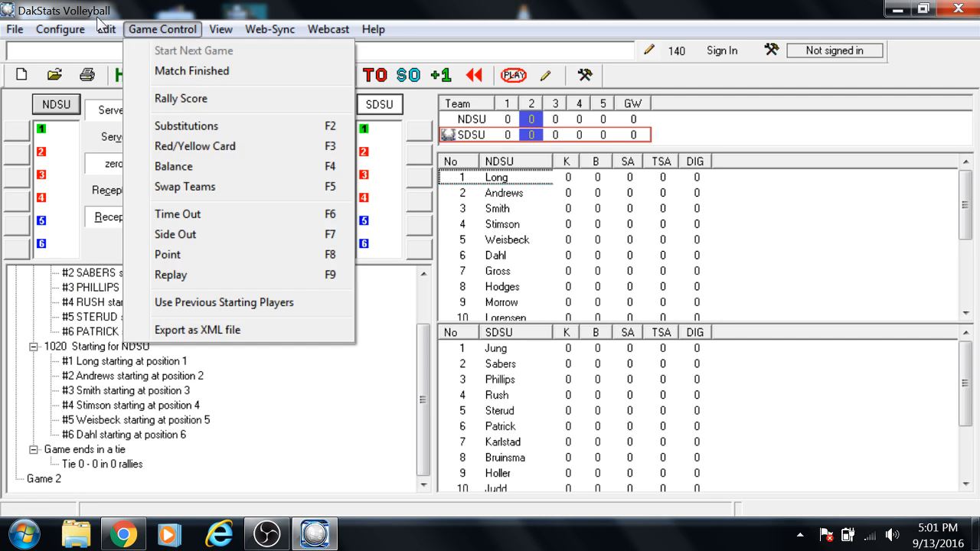
pyautogui.click(172, 31)
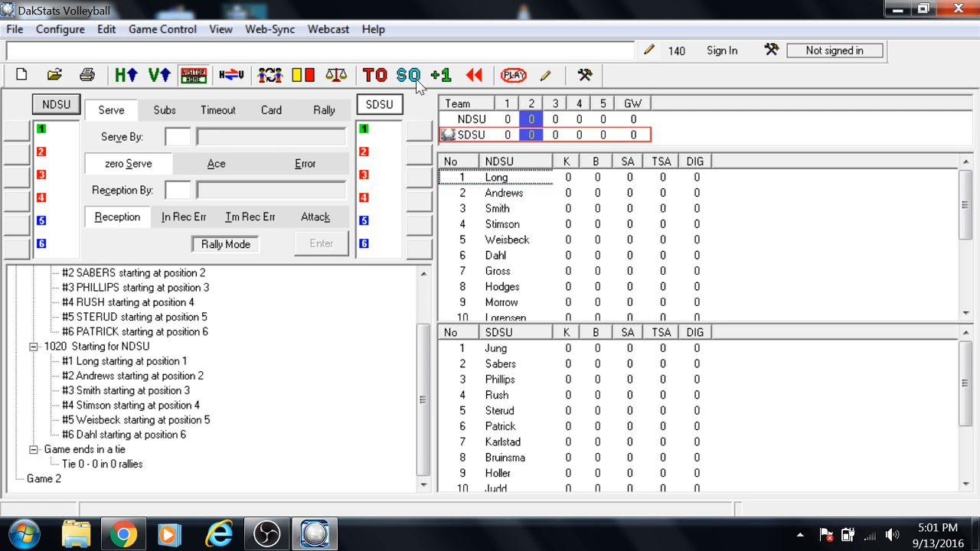
pyautogui.click(128, 29)
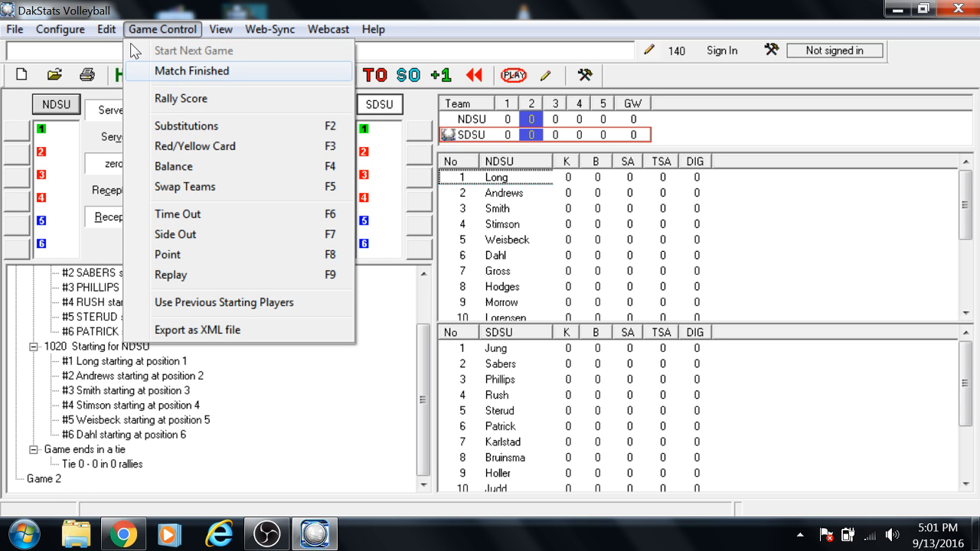
pyautogui.press('Right')
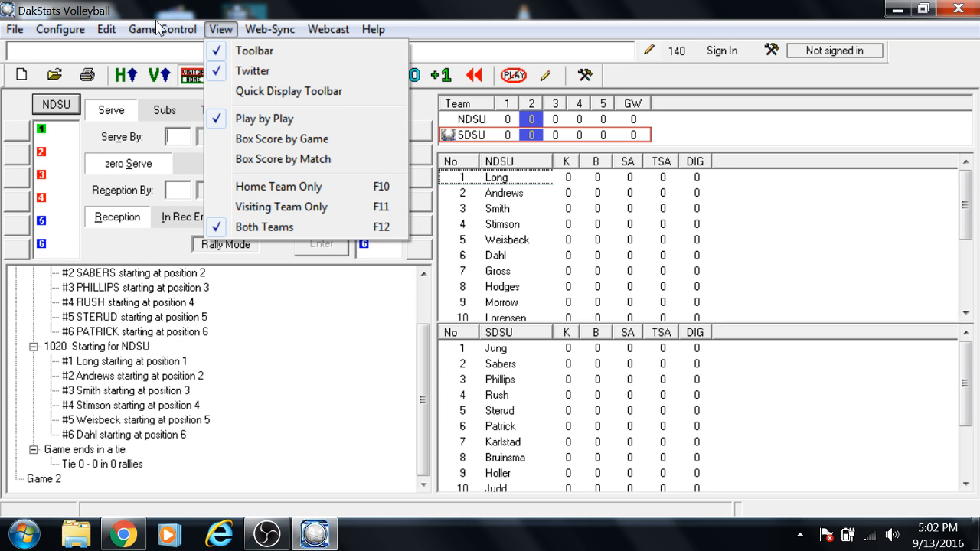
# Step: Rebuild the database statistics for the entire competition
pyautogui.moveTo(38, 23)
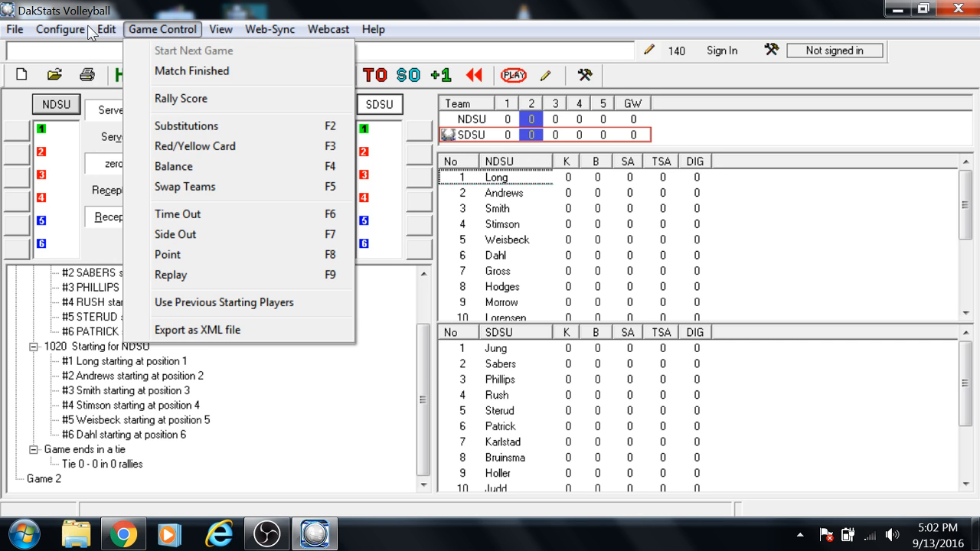
pyautogui.click(153, 269)
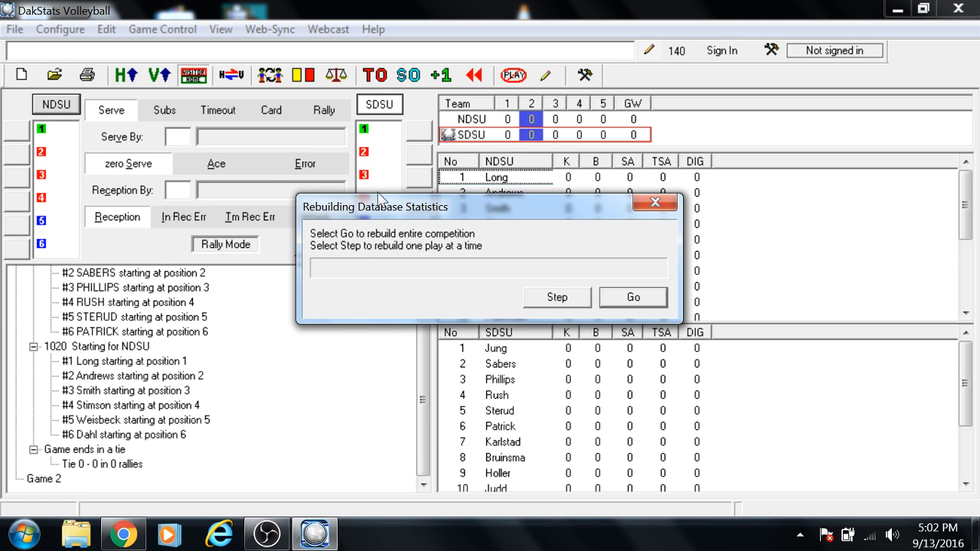
pyautogui.press('Return')
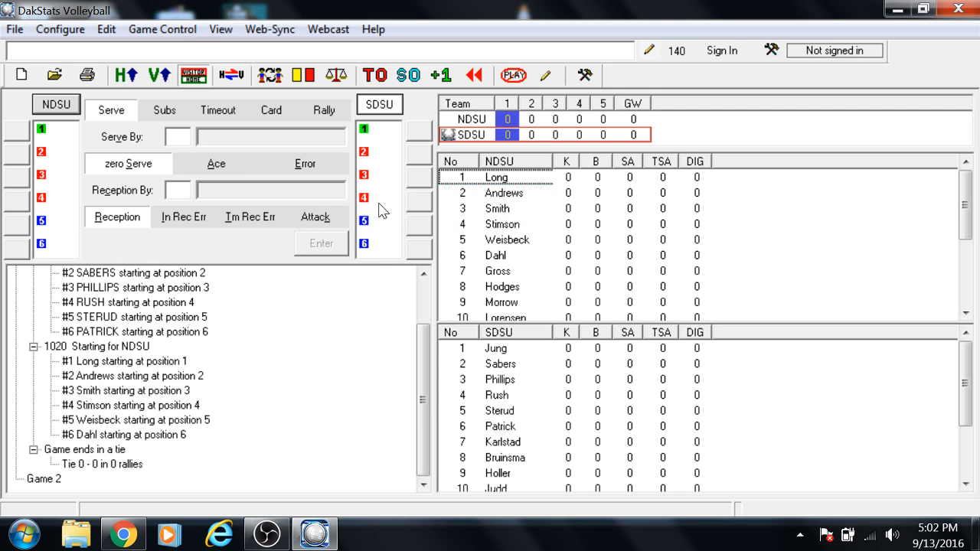
# Step: Switch the display to the box score by game
pyautogui.click(260, 29)
pyautogui.moveTo(220, 29)
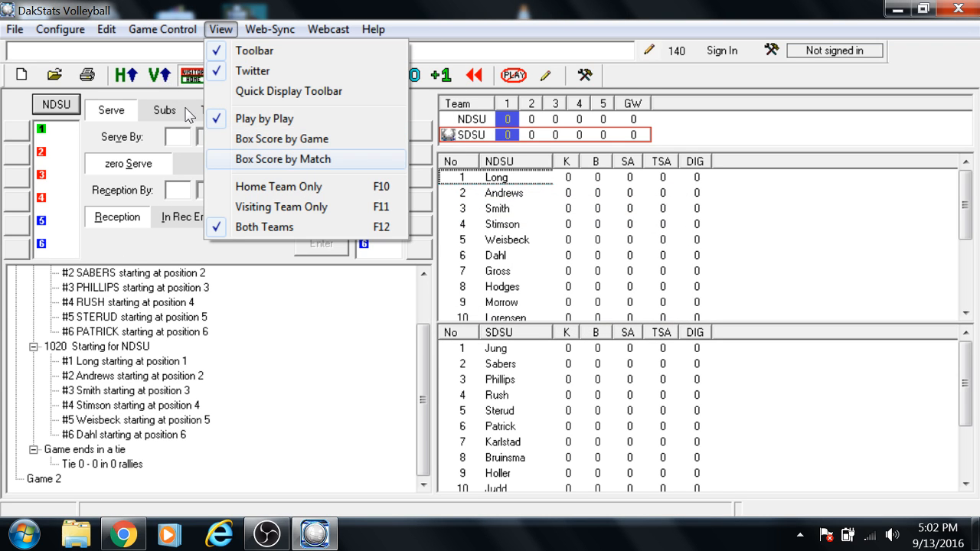
pyautogui.press('Up')
pyautogui.press('Return')
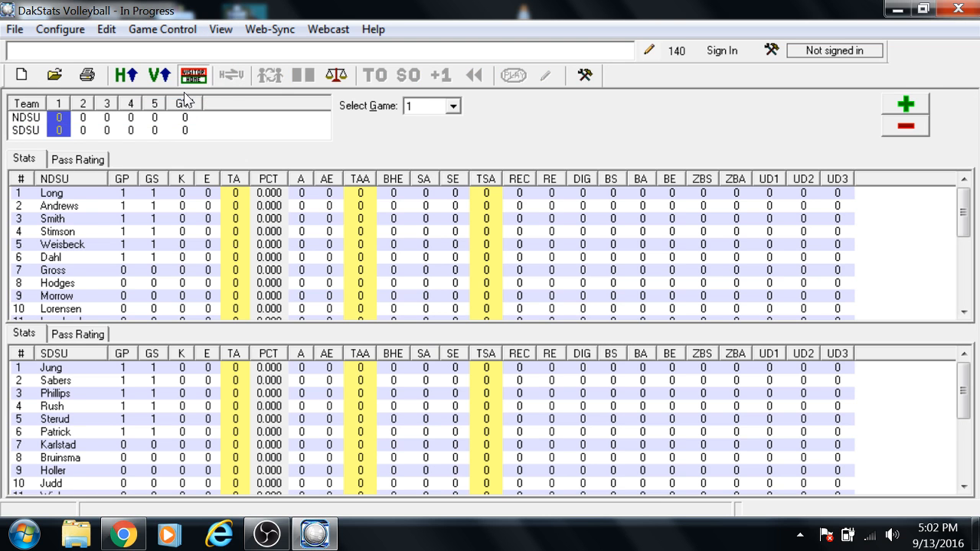
# Step: Add one assist for NDSU player 2 in game 1, accepting the permanent change of the competition's entry mode
pyautogui.click(205, 133)
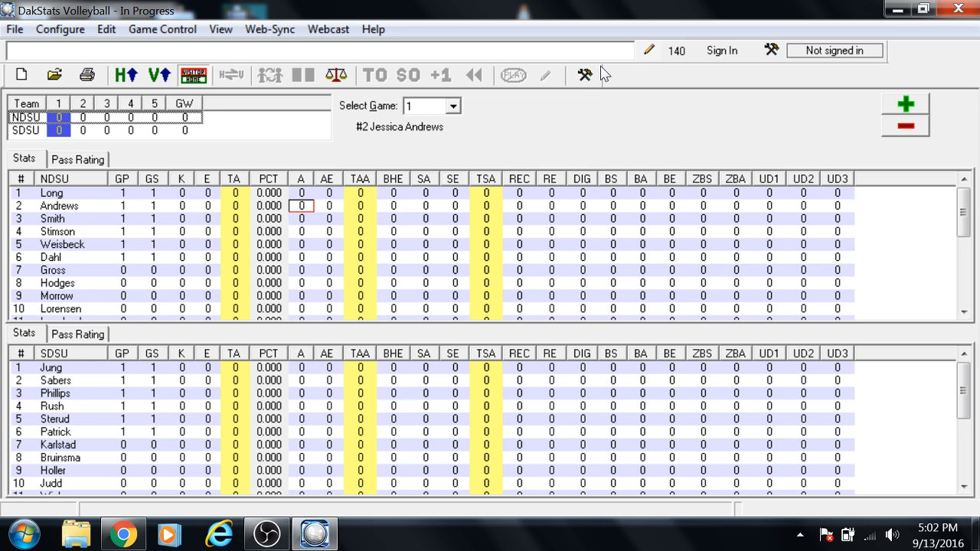
pyautogui.press('+')
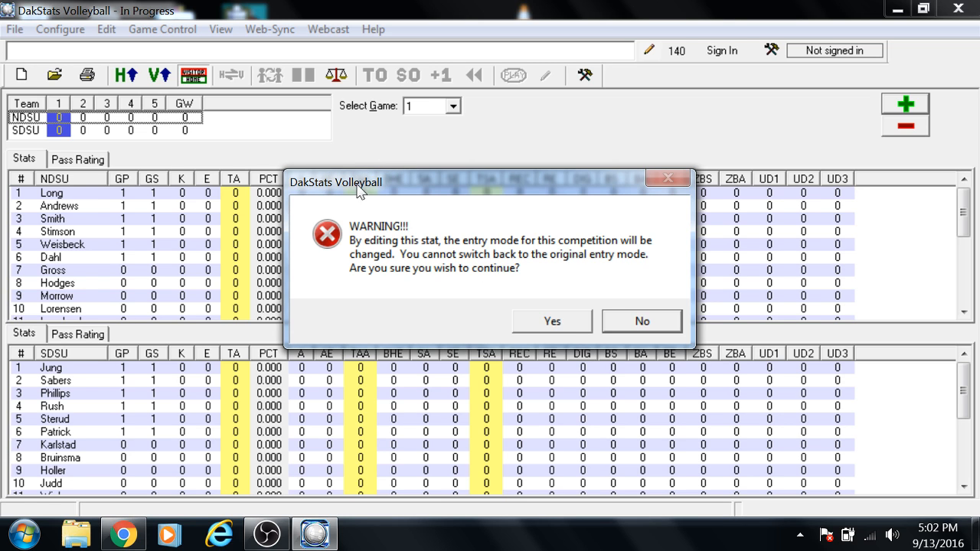
pyautogui.press('Left')
pyautogui.press('Return')
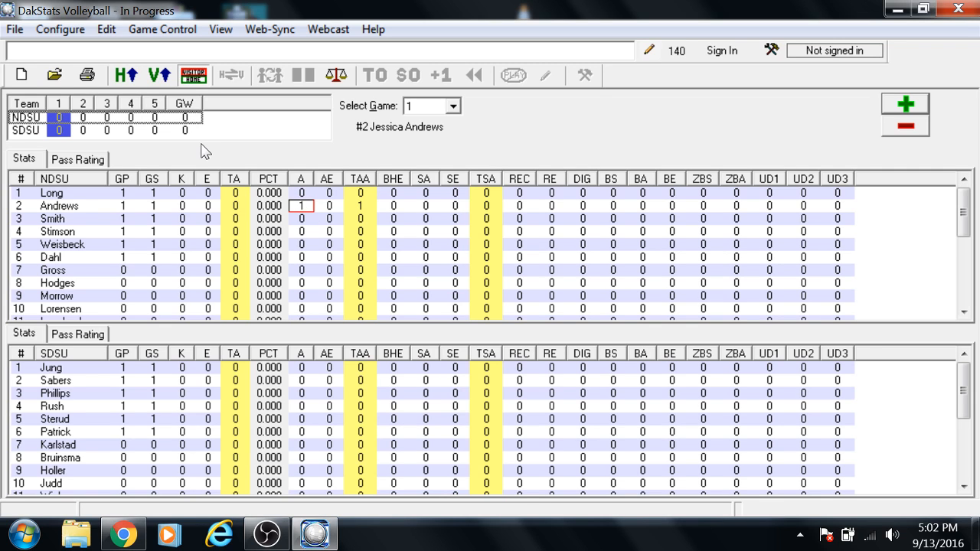
# Step: Raise NDSU player 2's assist count in game 1 by three, and lower it back to 0
pyautogui.press('Down')
pyautogui.press('Up')
pyautogui.press('+')
pyautogui.press('+')
pyautogui.press('+')
pyautogui.press('-')
pyautogui.press('-')
pyautogui.press('-')
pyautogui.press('-')
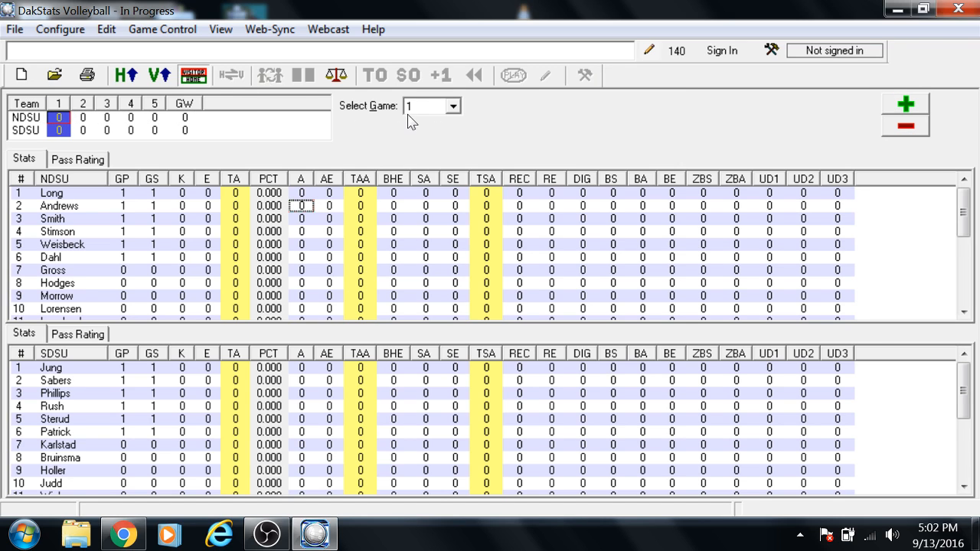
# Step: Practise raising and lowering NDSU's game 1 score by three, and set the score to 1
pyautogui.press('+')
pyautogui.press('+')
pyautogui.press('+')
pyautogui.press('-')
pyautogui.press('-')
pyautogui.press('-')
pyautogui.press('+')
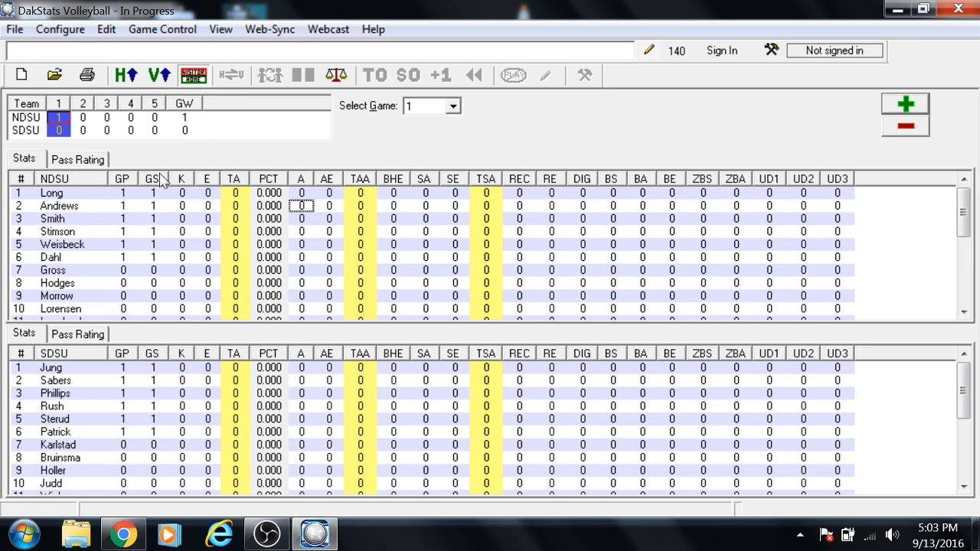
# Step: Mark the match as finished and save updated win/loss records of 1-0 for the visiting team and 0-1 for the home team
pyautogui.click(146, 29)
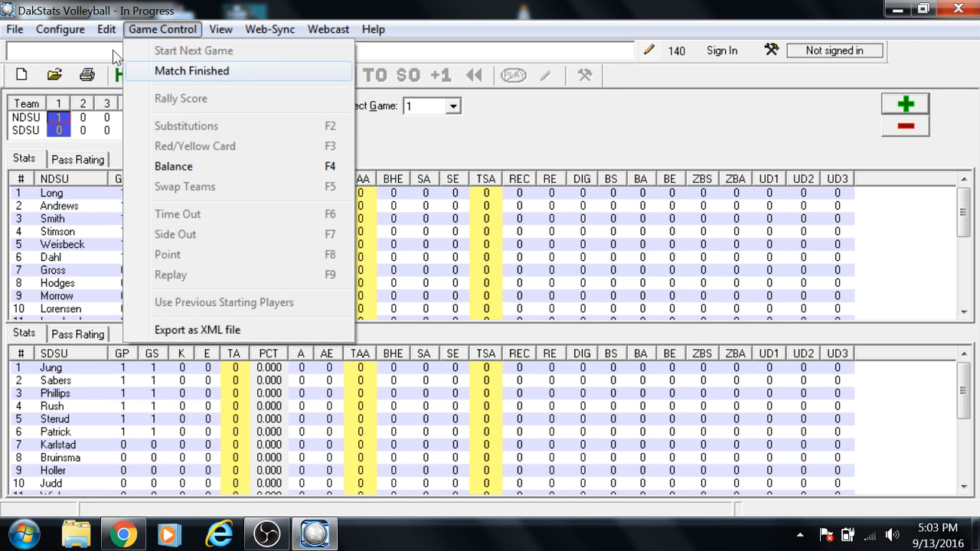
pyautogui.click(191, 70)
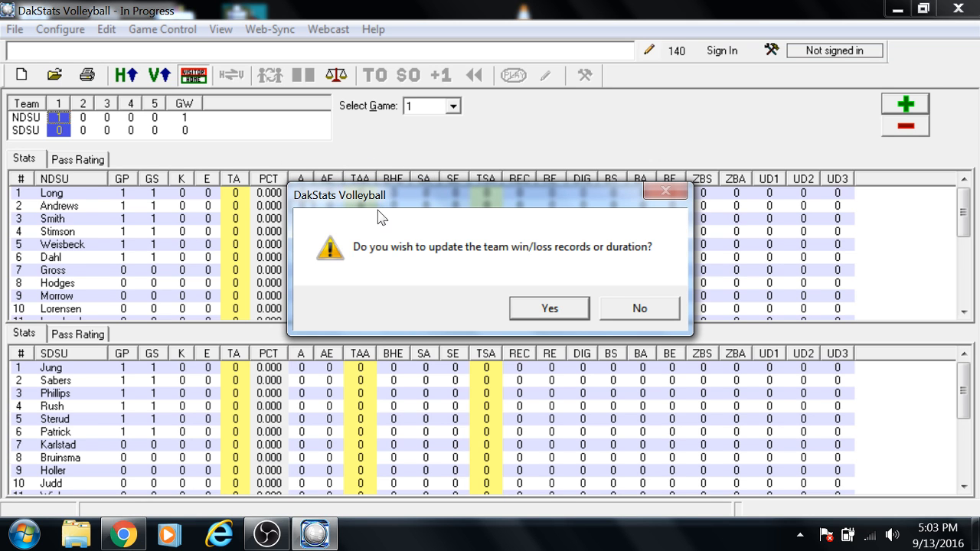
pyautogui.press('Return')
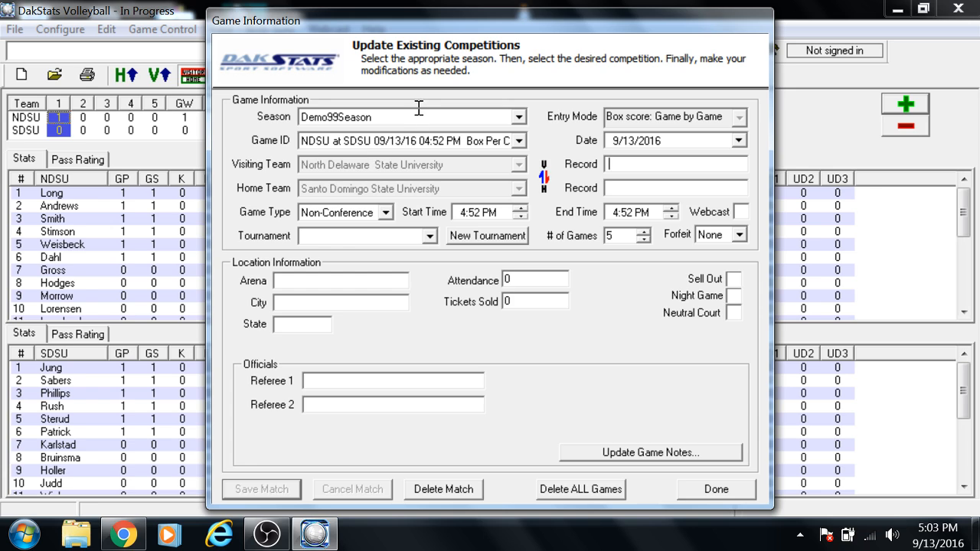
pyautogui.write('1')
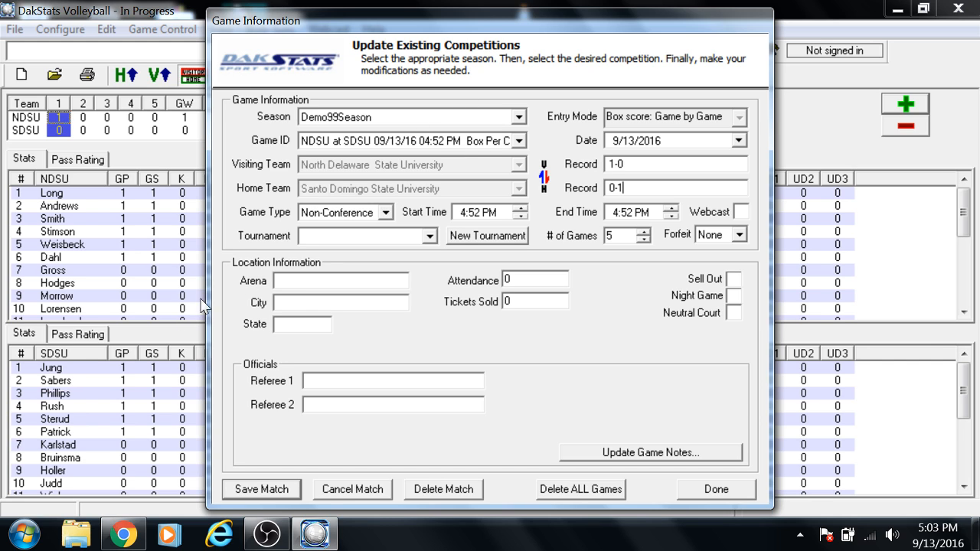
pyautogui.click(274, 492)
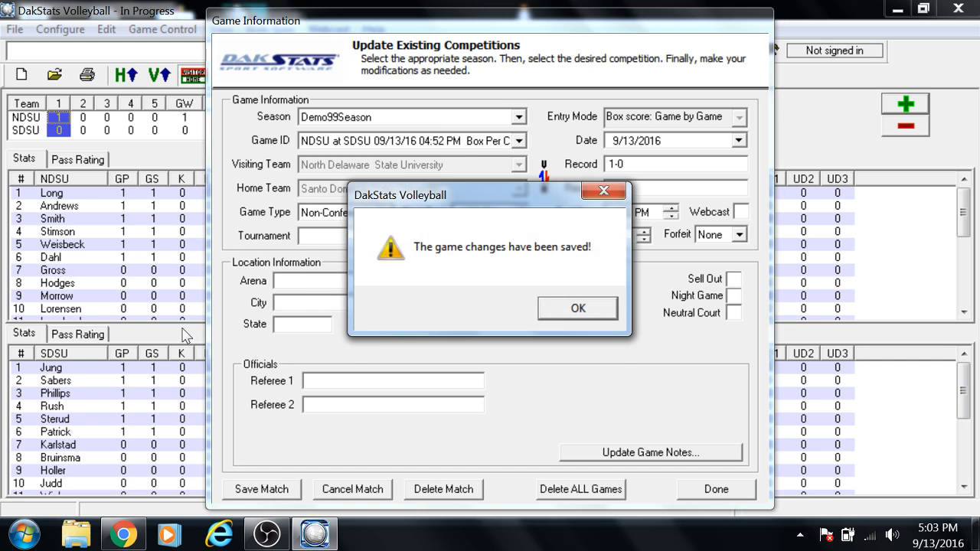
pyautogui.press('Return')
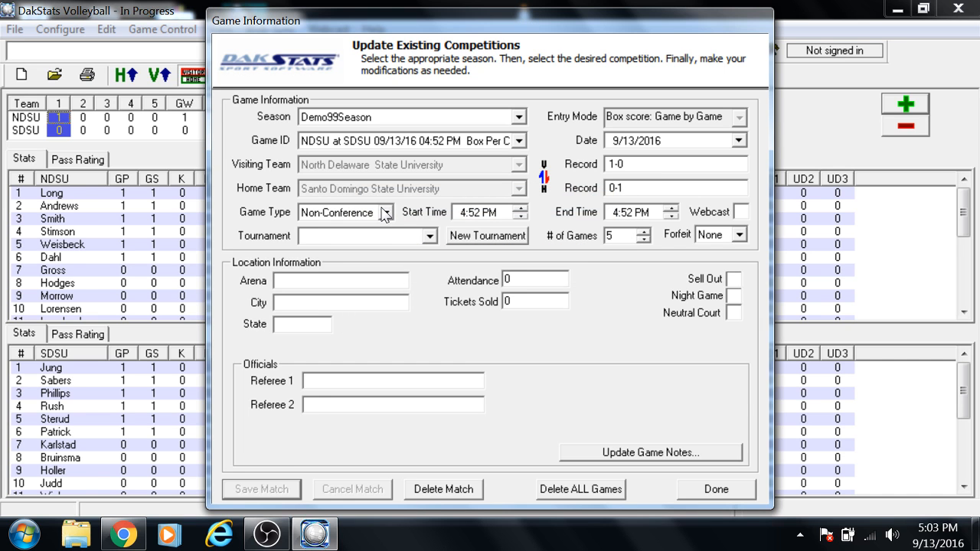
# Step: Close the match information and accept the final webcast upload that stops the webcast
pyautogui.click(723, 490)
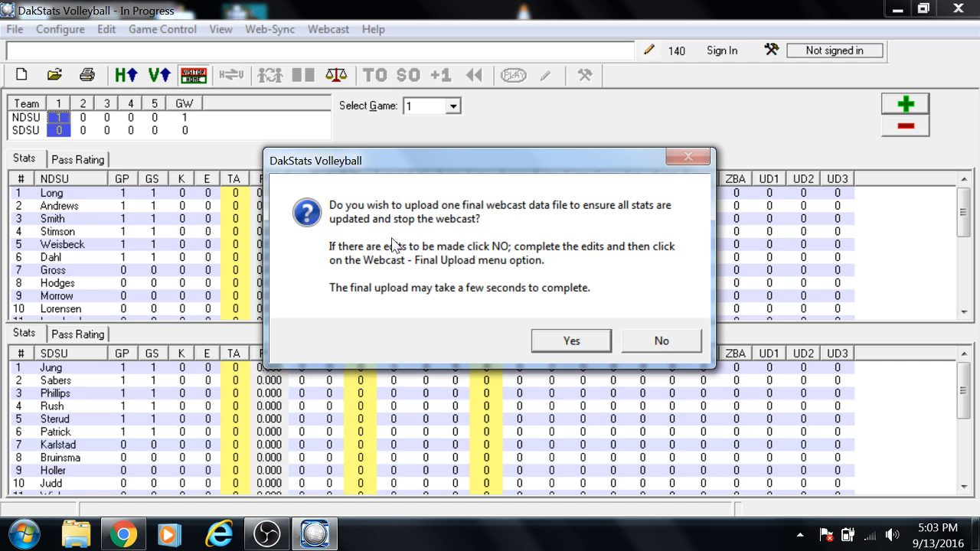
pyautogui.press('Return')
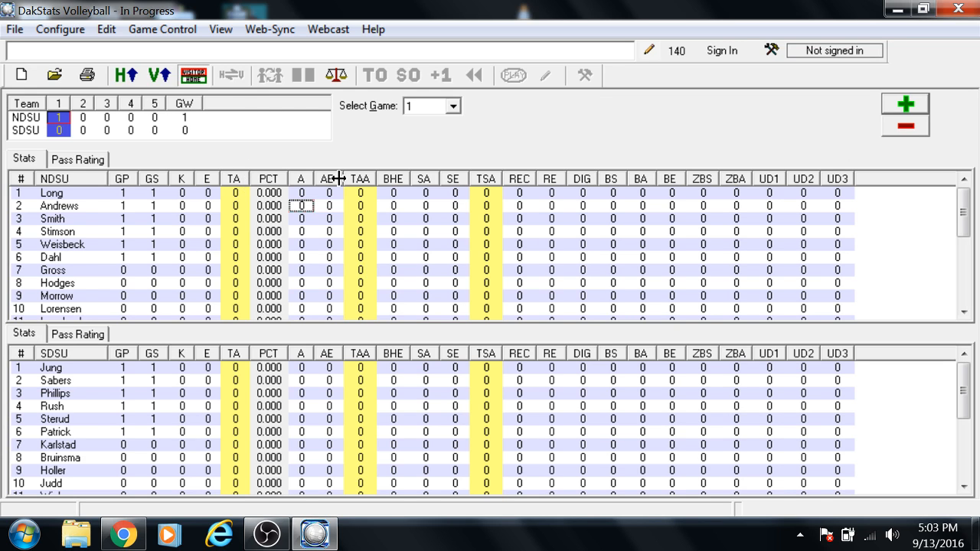
# Step: Open the Web-Sync setup and check which sync profiles are available
pyautogui.click(269, 29)
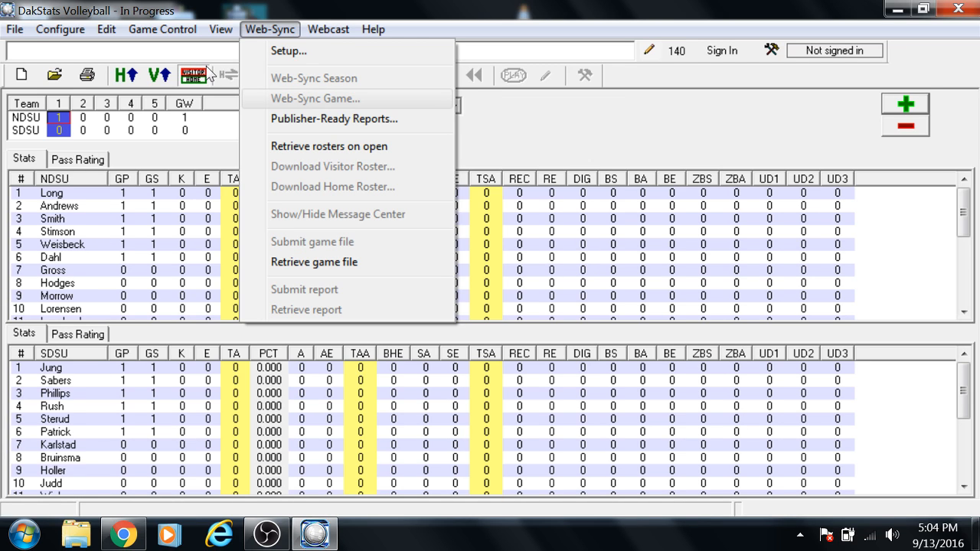
pyautogui.press('Up')
pyautogui.press('Up')
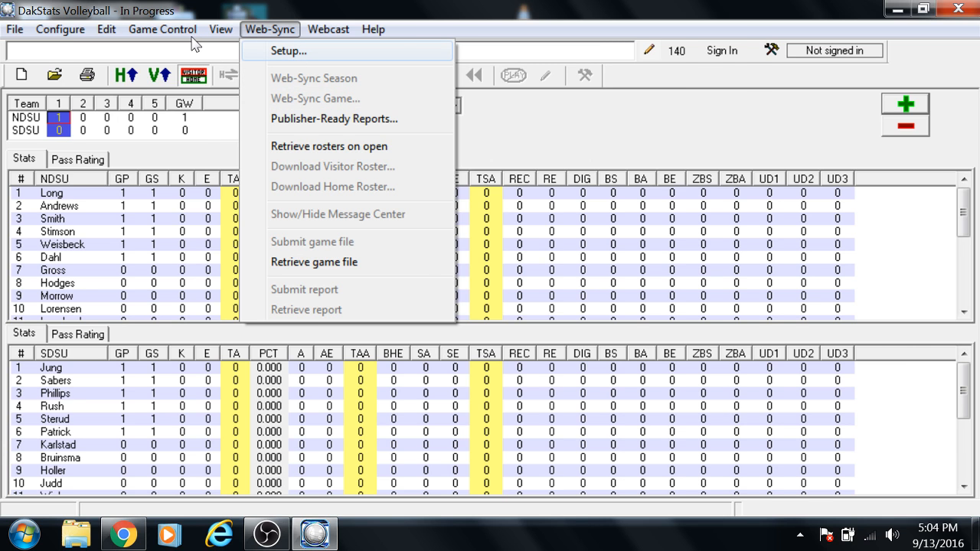
pyautogui.press('Return')
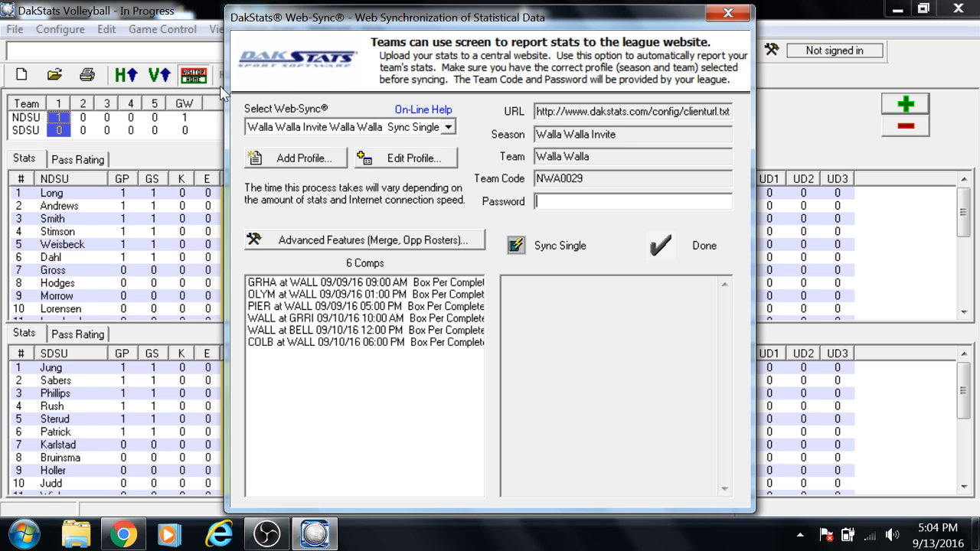
pyautogui.click(448, 127)
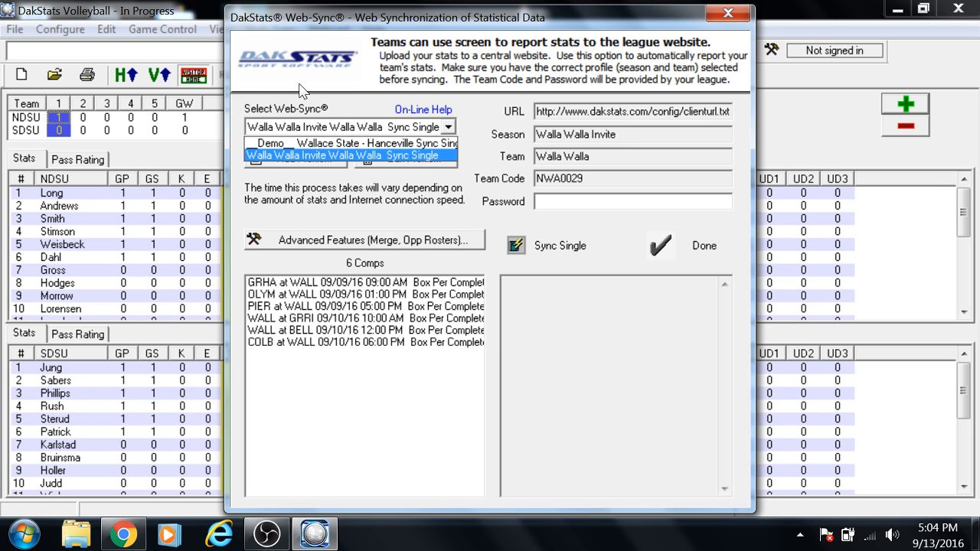
pyautogui.click(449, 129)
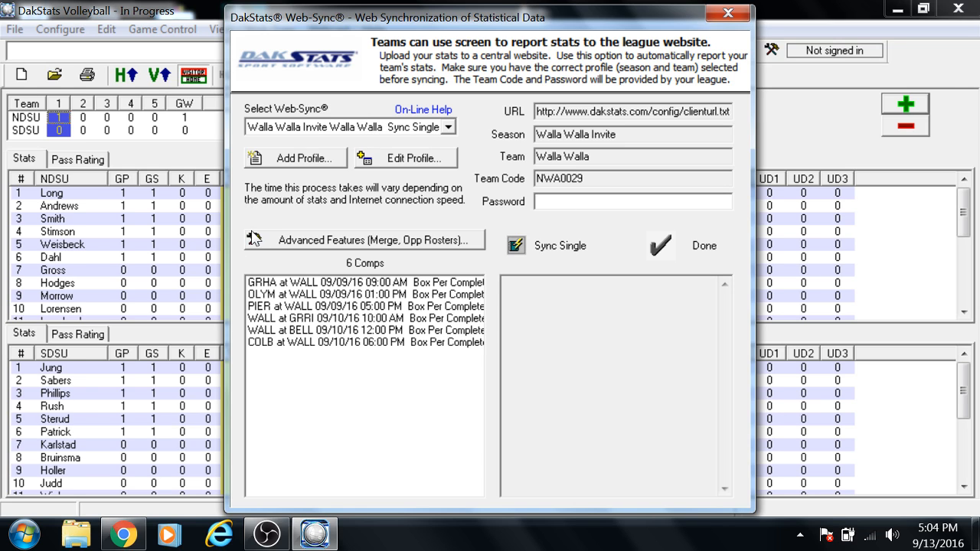
# Step: Select the COLB at WALL 09/10/16 06:00 PM match, enter the team password, try to sync it, and close Web-Sync
pyautogui.click(379, 342)
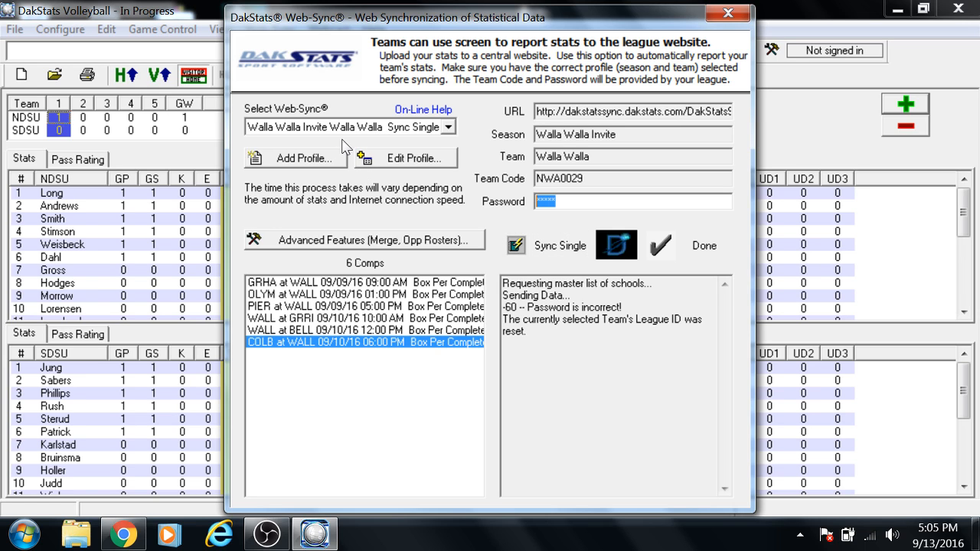
pyautogui.write('*')
pyautogui.press('Return')
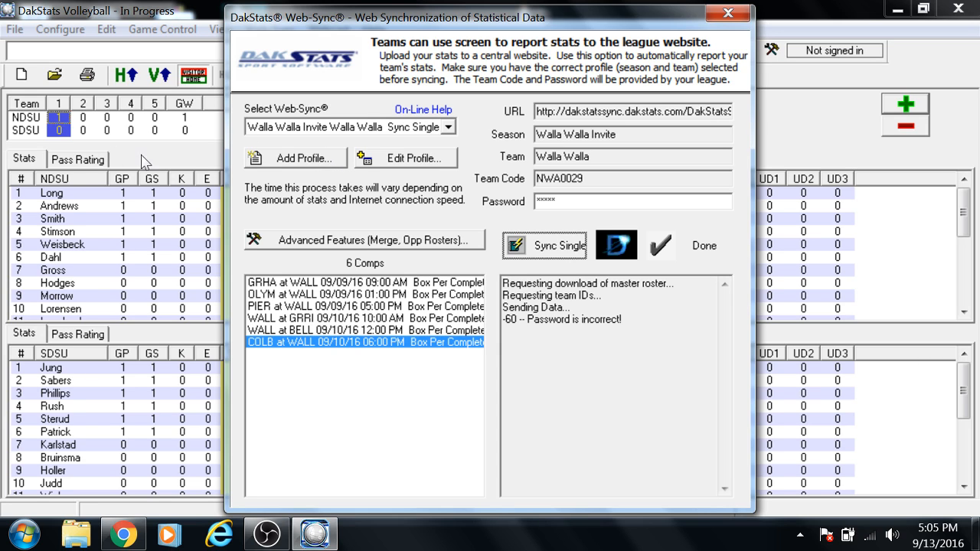
pyautogui.click(335, 160)
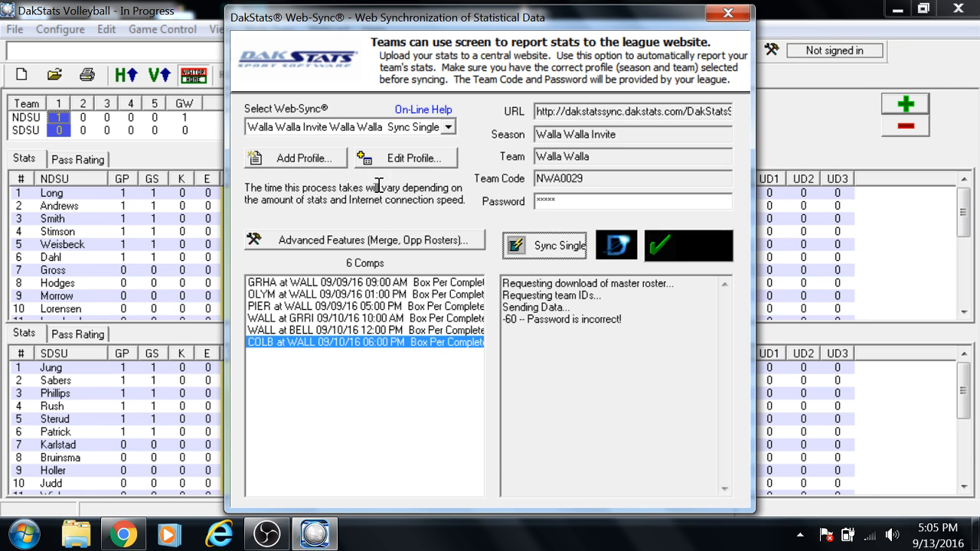
pyautogui.press('Escape')
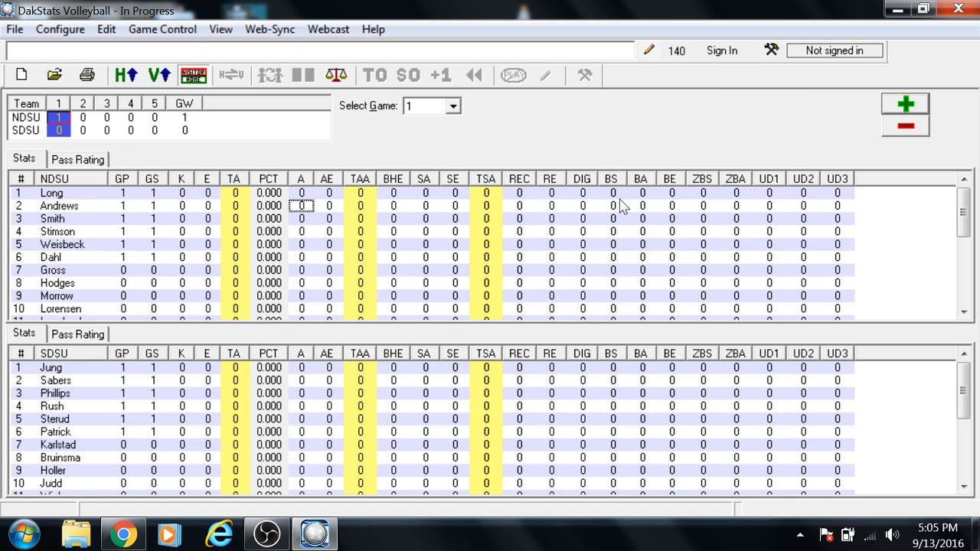
pyautogui.click(270, 29)
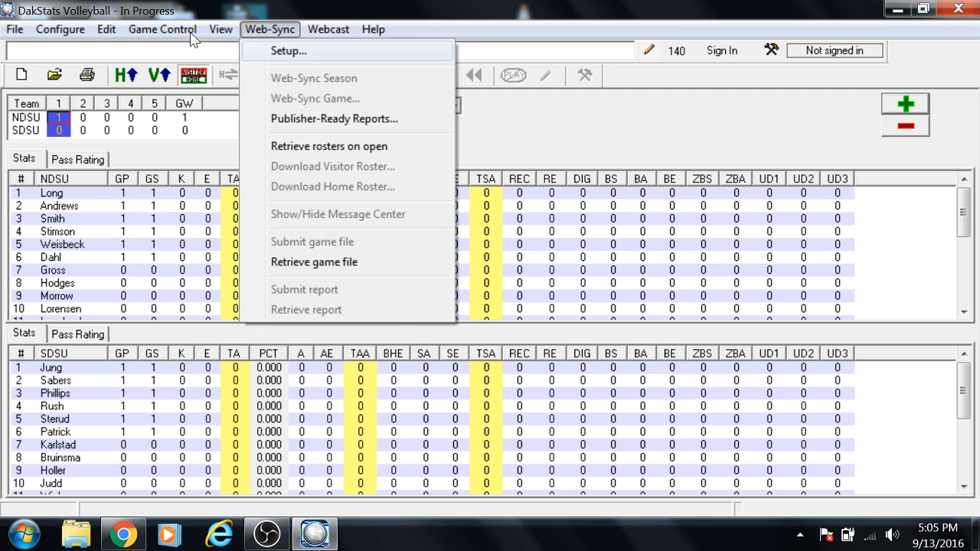
pyautogui.click(482, 107)
pyautogui.click(20, 28)
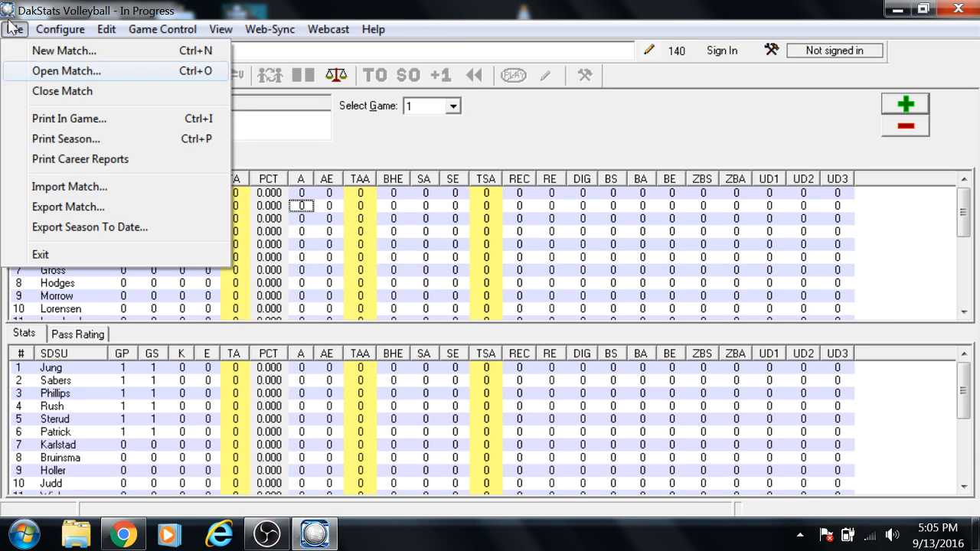
pyautogui.click(353, 101)
# Step: Open the Web-Sync setup, review the matches listed for the Walla Walla Invite profile, and close it
pyautogui.click(270, 29)
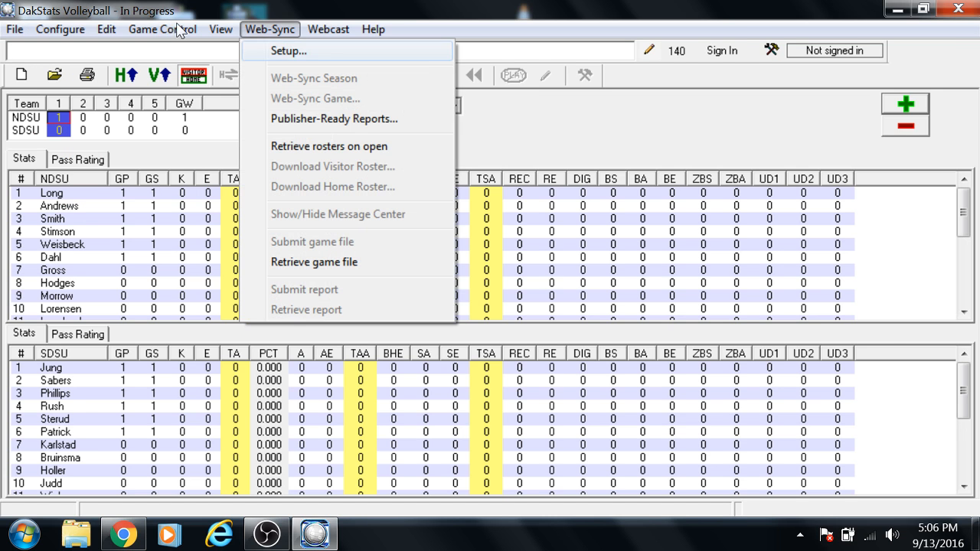
pyautogui.click(288, 50)
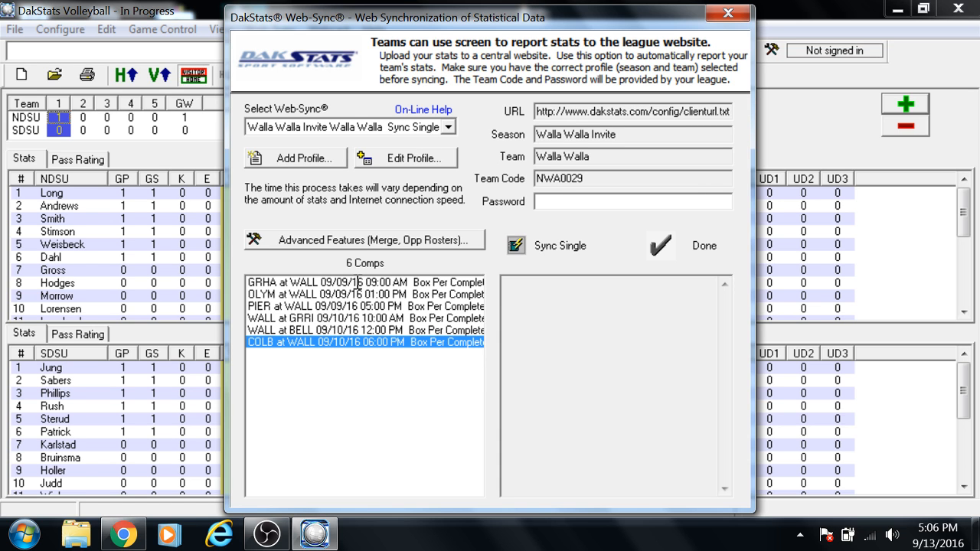
pyautogui.click(691, 247)
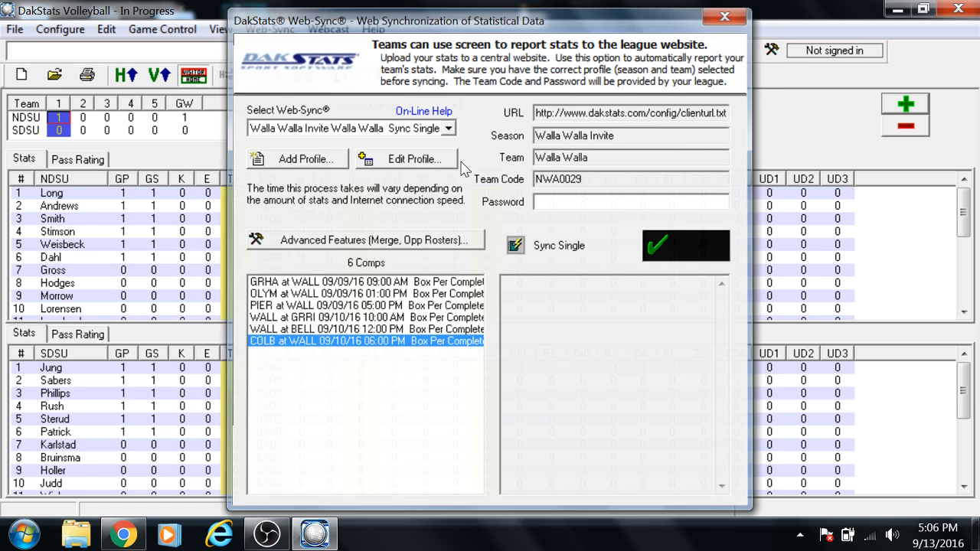
# Step: Close the current match and look over the season's main screen with its schedule, Web-Sync and common tasks
pyautogui.click(14, 29)
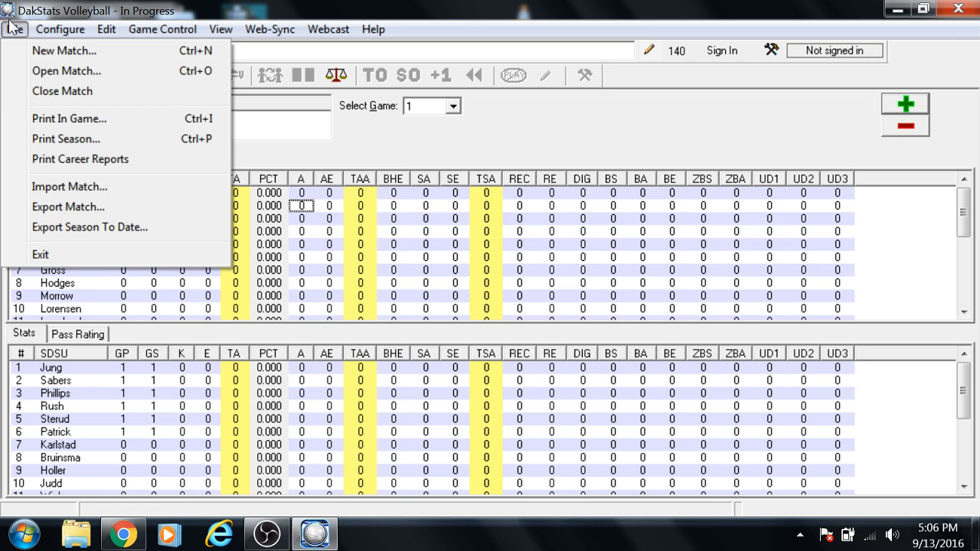
pyautogui.click(38, 90)
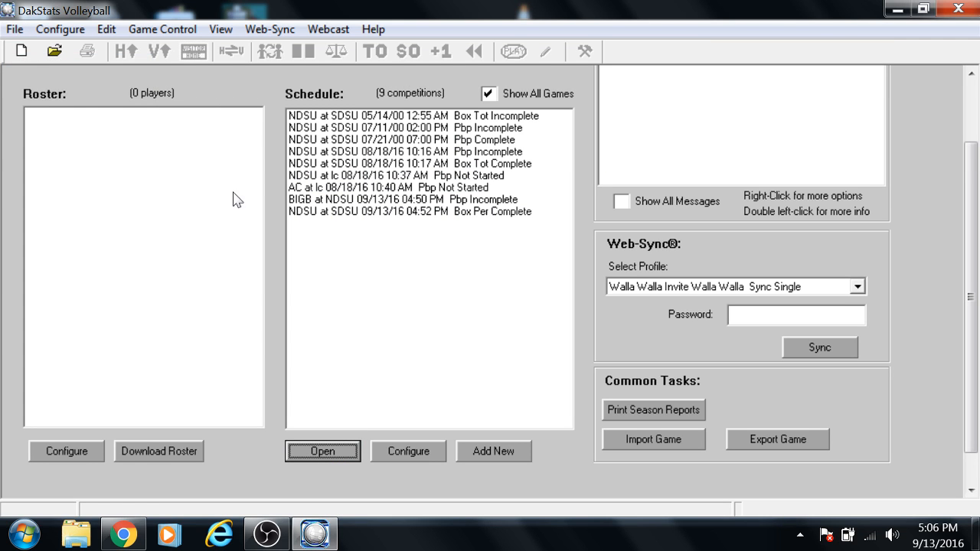
pyautogui.scroll(3, 582, 137)
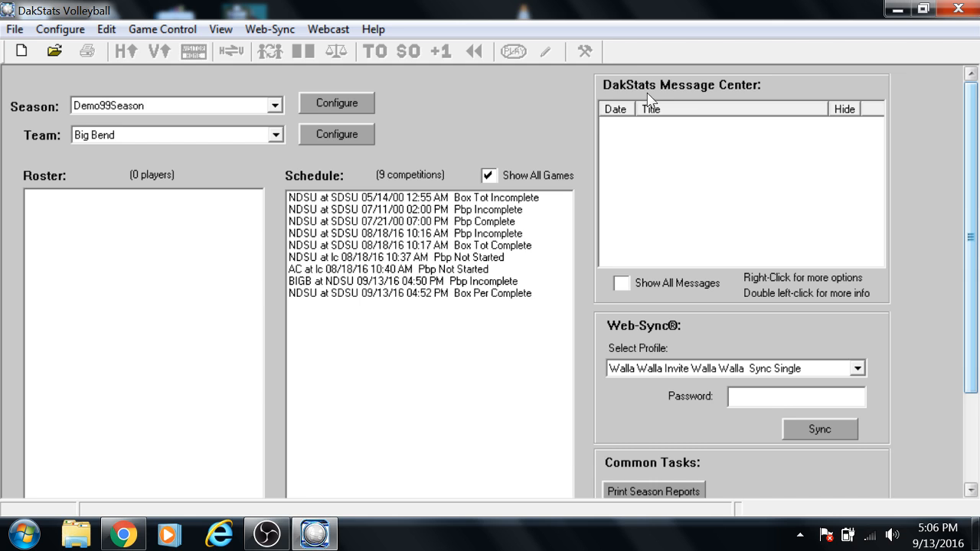
pyautogui.scroll(-3, 646, 115)
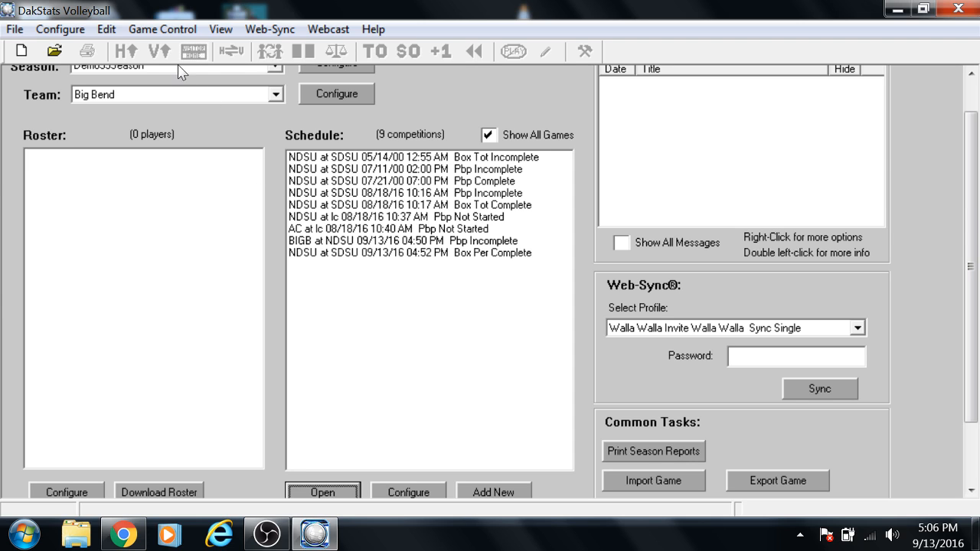
# Step: Set the team to Albertson College and select the NDSU at SDSU 08/18/16 10:16 AM match in the schedule
pyautogui.click(274, 95)
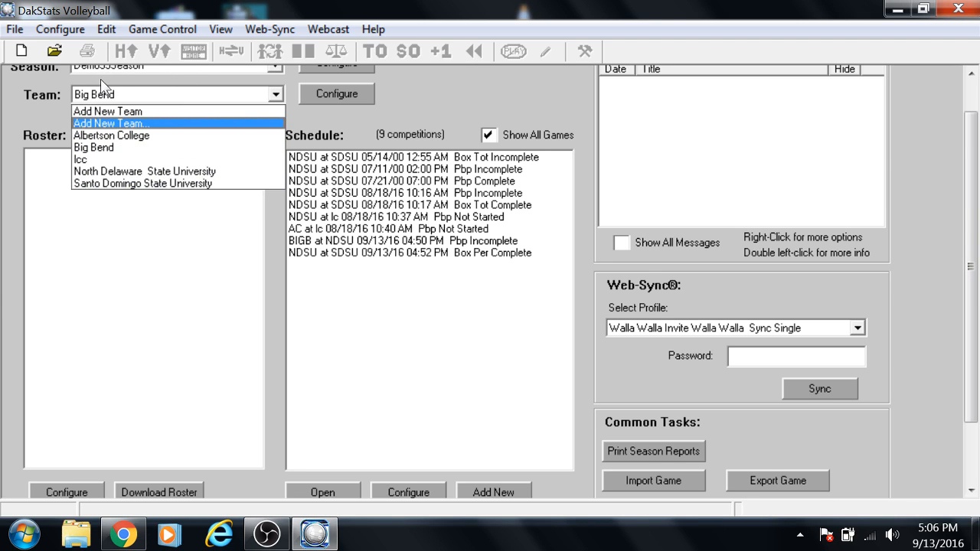
pyautogui.click(204, 135)
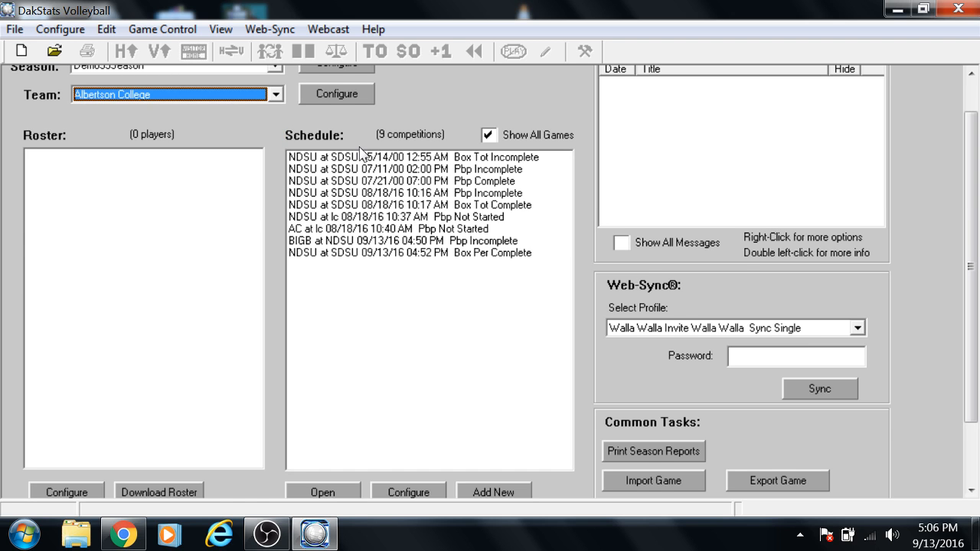
pyautogui.scroll(1, 657, 120)
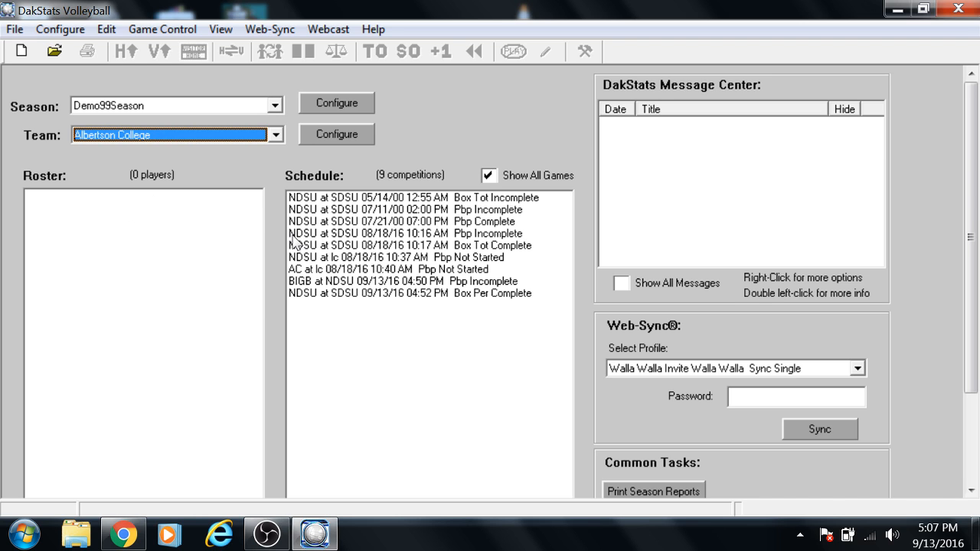
pyautogui.scroll(-2, 650, 122)
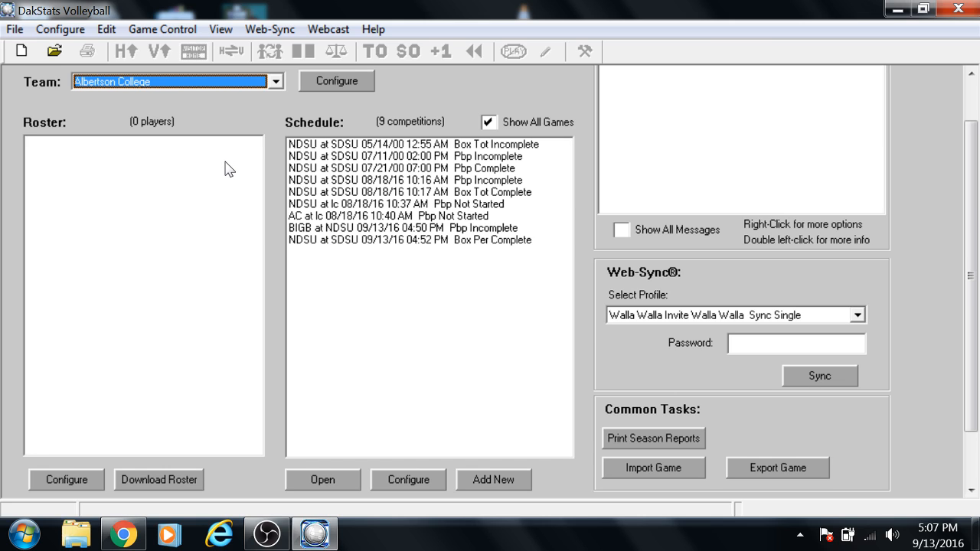
pyautogui.click(308, 180)
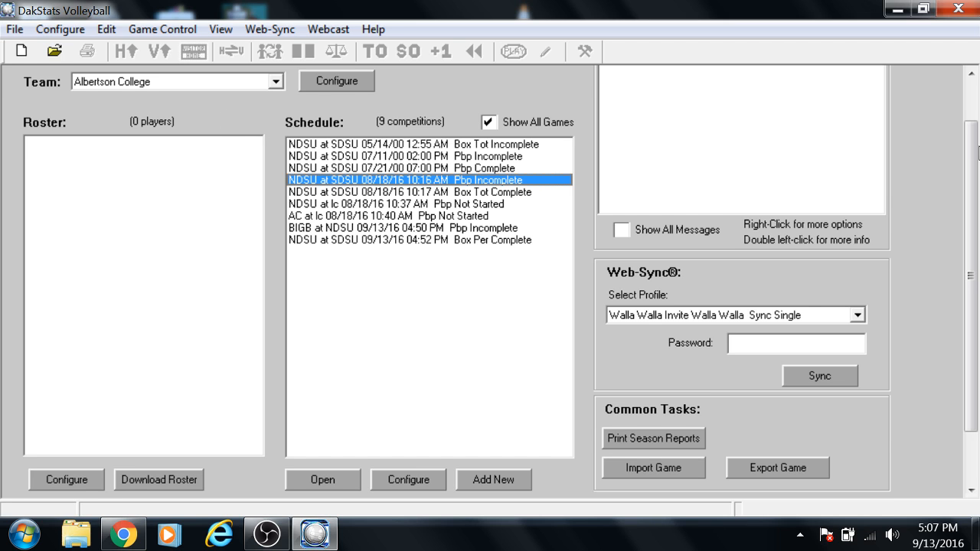
pyautogui.scroll(2, 46, 138)
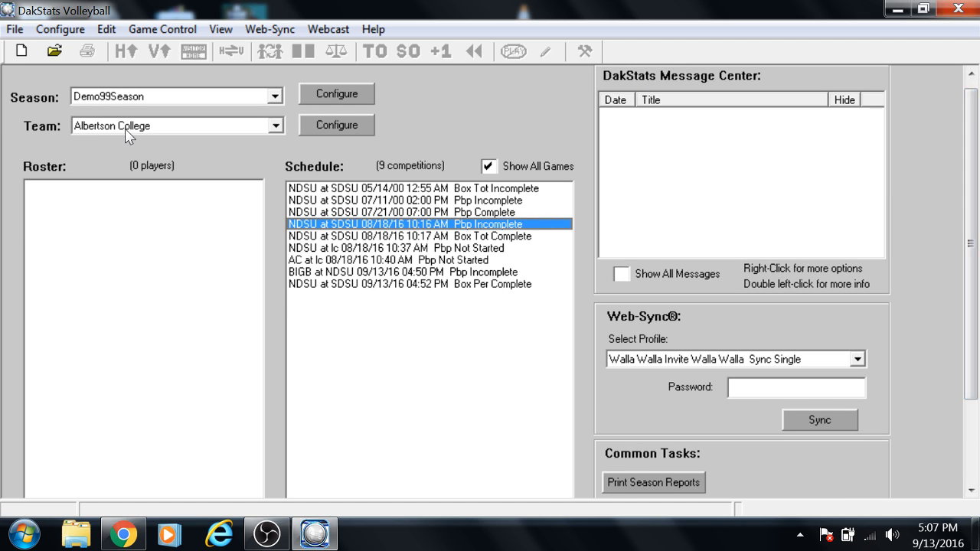
# Step: Open season Web-Sync and open the Walla Walla Invite Sync Single profile for editing
pyautogui.click(256, 31)
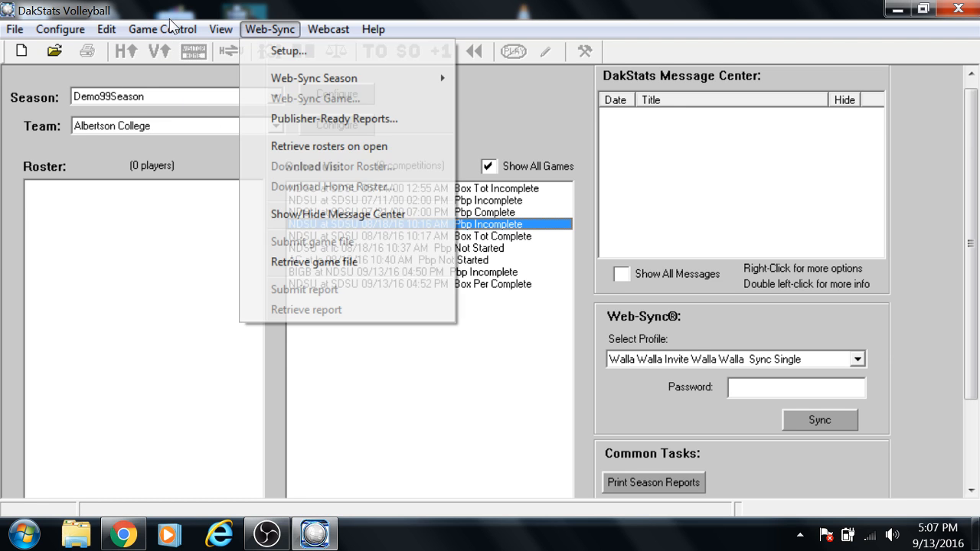
pyautogui.press('Down')
pyautogui.press('Return')
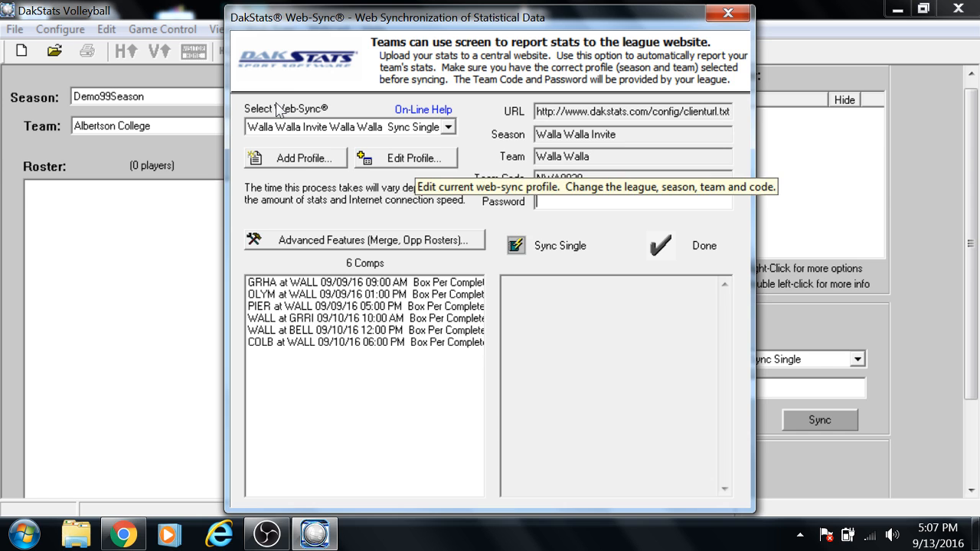
pyautogui.click(414, 158)
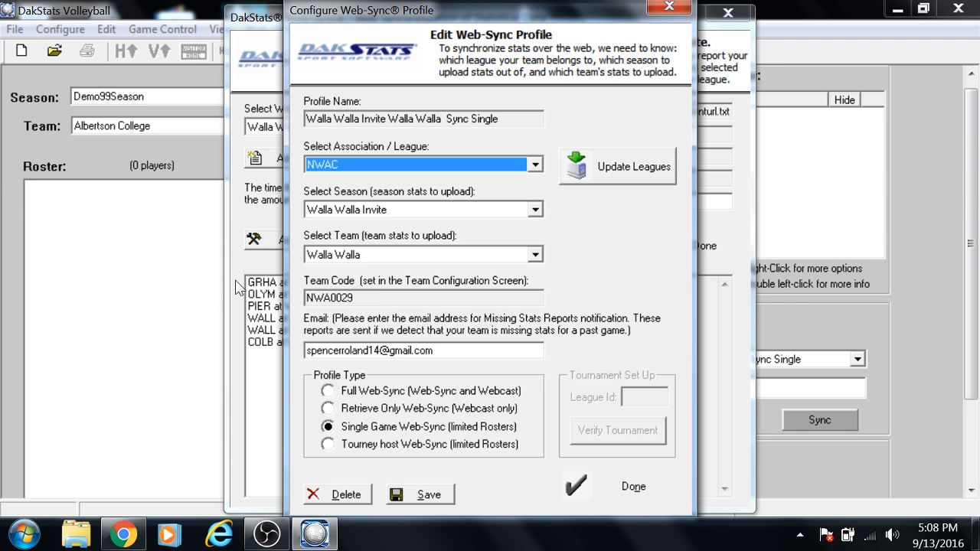
# Step: Save the Web-Sync profile without checking for new DakStats messages, and close the profile and Web-Sync windows
pyautogui.hotkey('alt', 's')
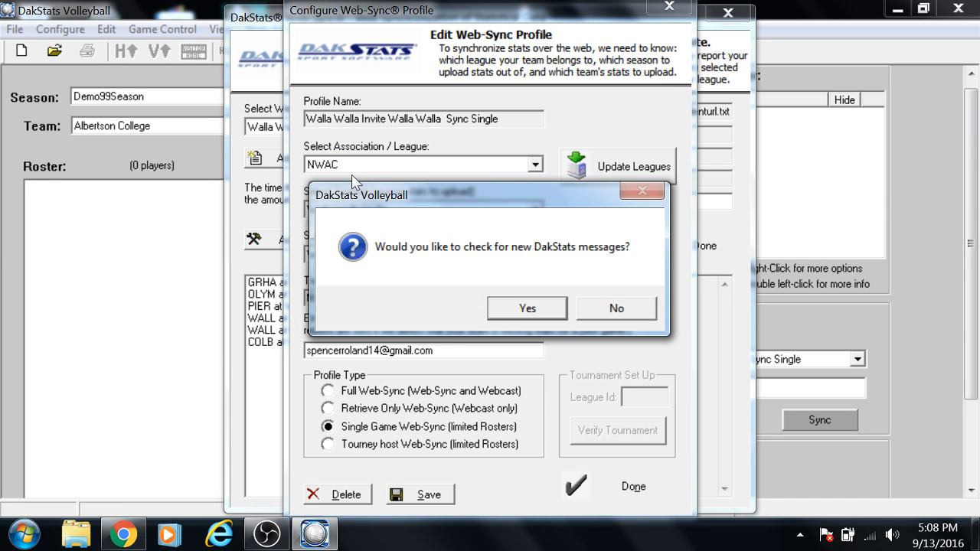
pyautogui.press('Tab')
pyautogui.press('Return')
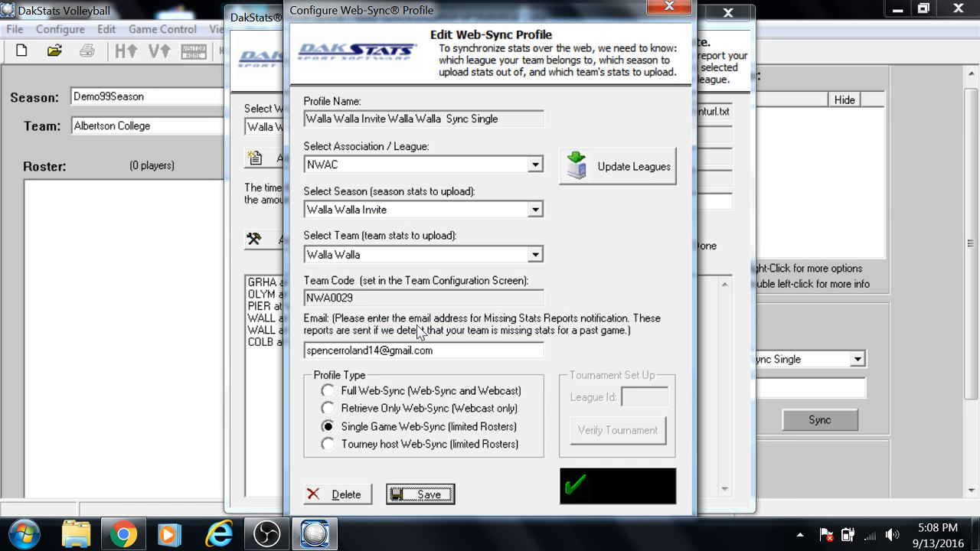
pyautogui.click(626, 488)
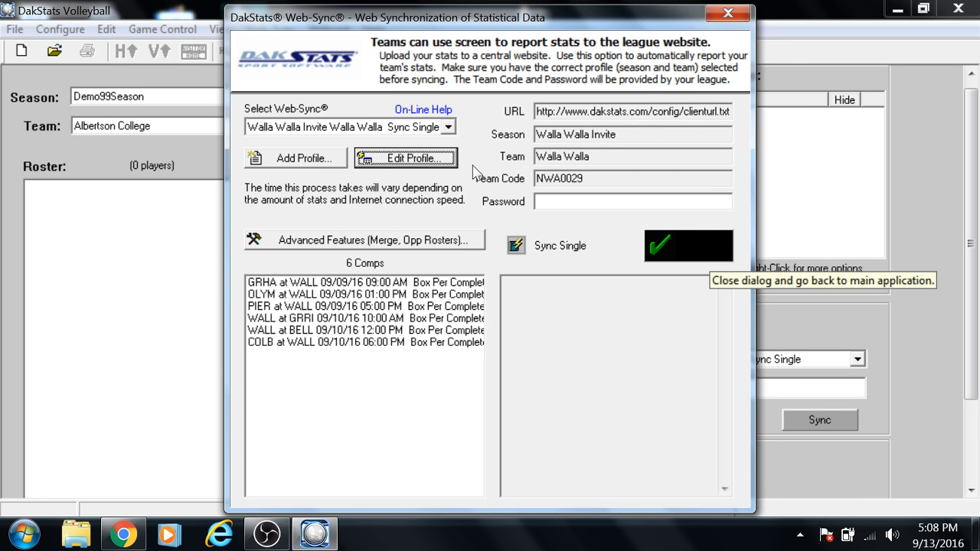
pyautogui.click(688, 245)
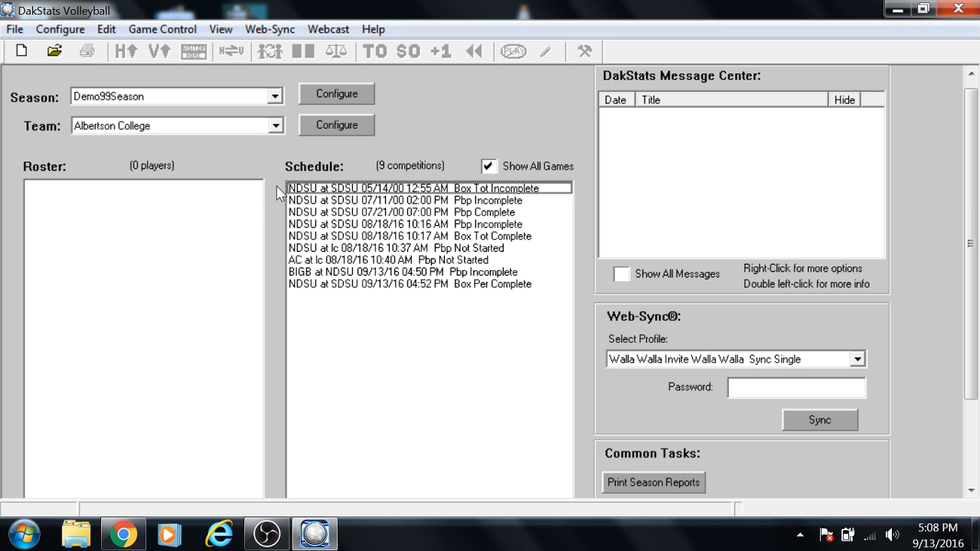
pyautogui.click(267, 533)
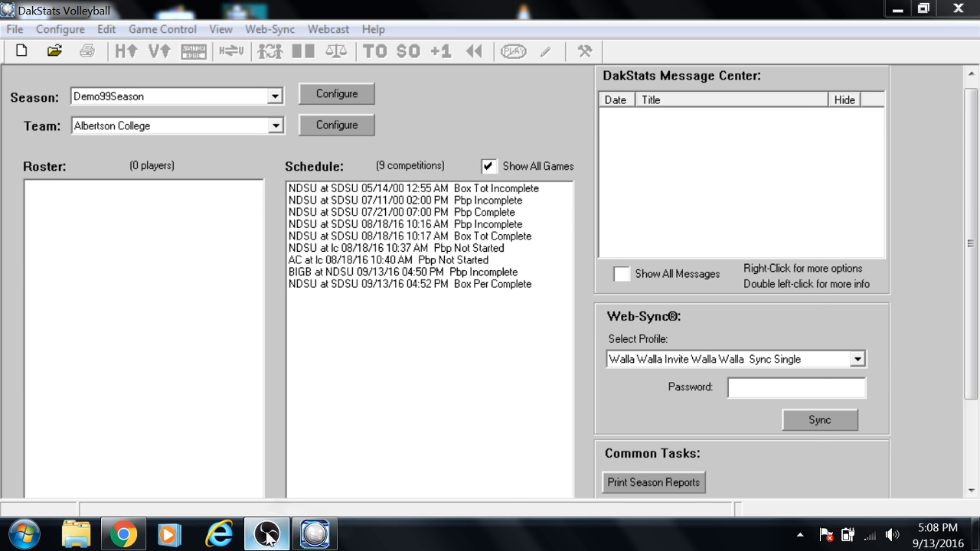